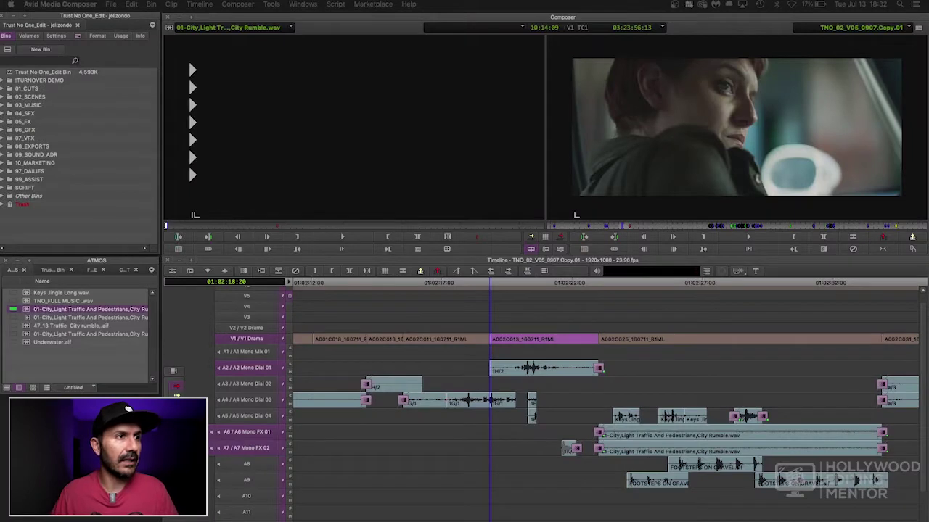
Zoom out to view the whole sequence, zoom back in and play from the position indicator.
left_click(502, 263)
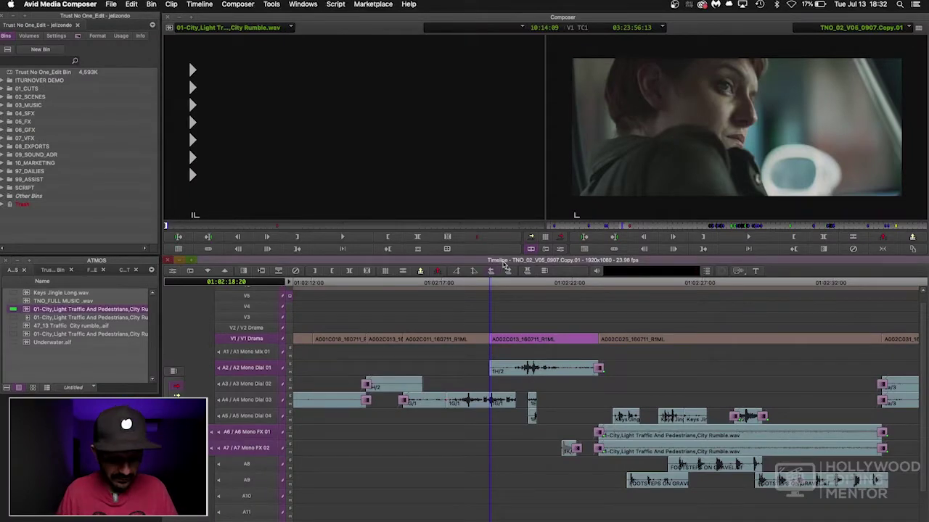
key("super+slash")
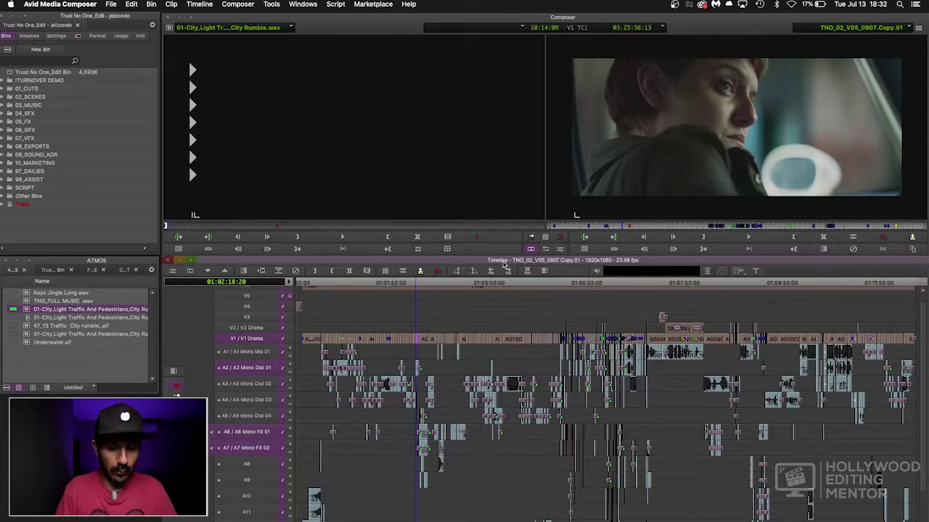
key("super+bracketright")
key("super+bracketright")
key("super+bracketright")
key("super+bracketright")
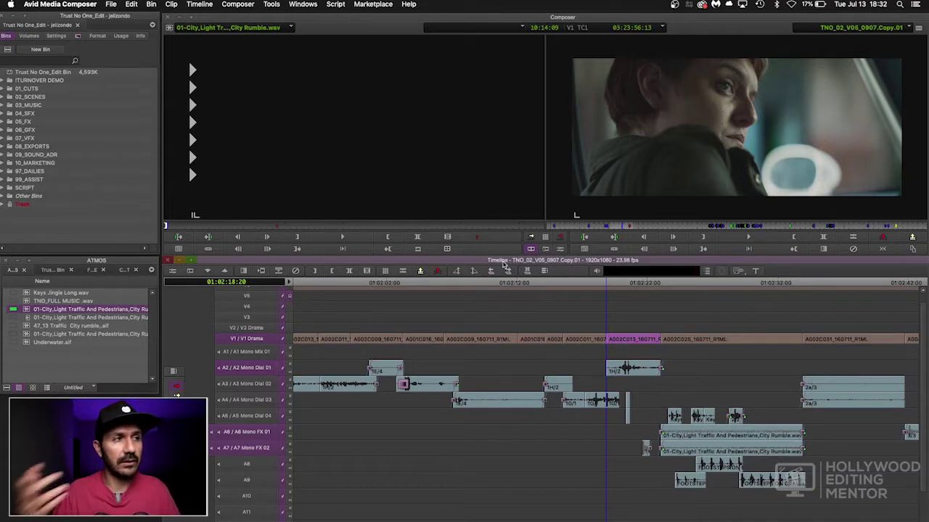
key("space")
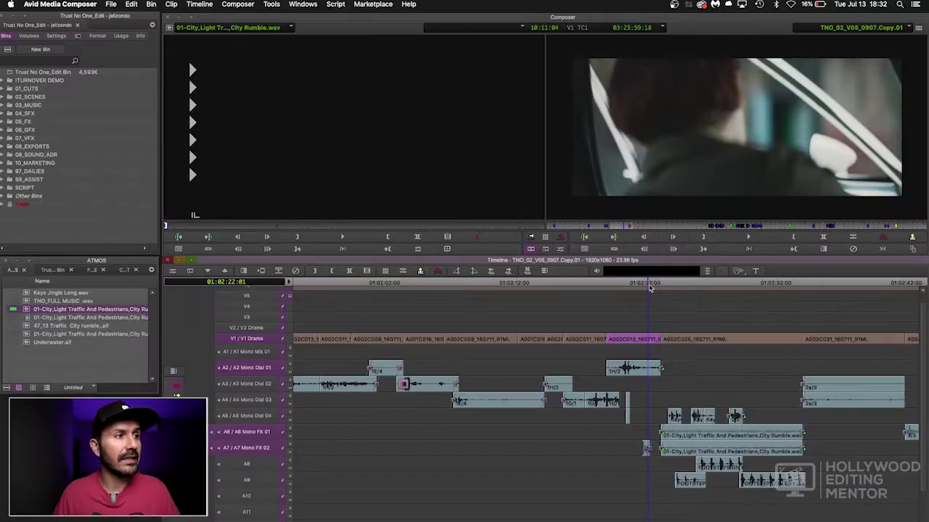
Select both City Rumble traffic clips on A6 and A7 at the cut, then the 1H/2 clip on A2.
key("super+bracketright")
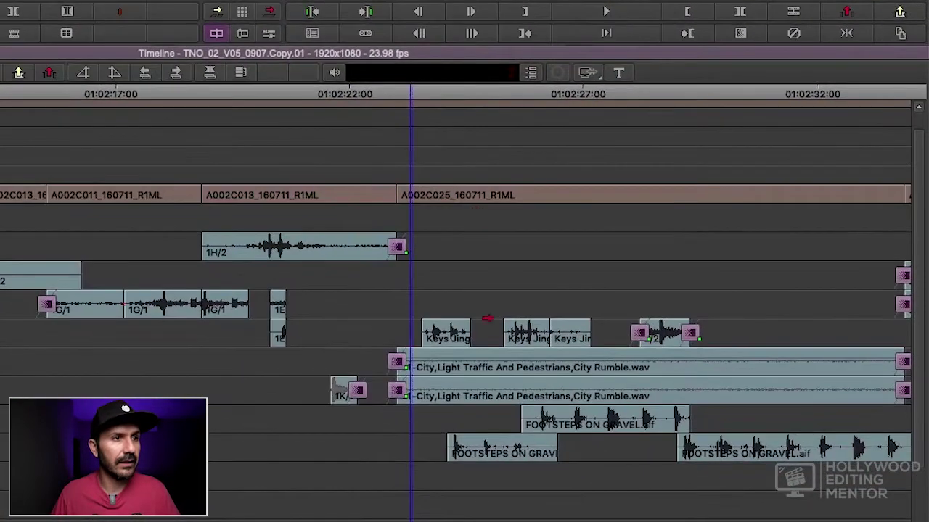
left_click(508, 367)
left_click(508, 396, "shift")
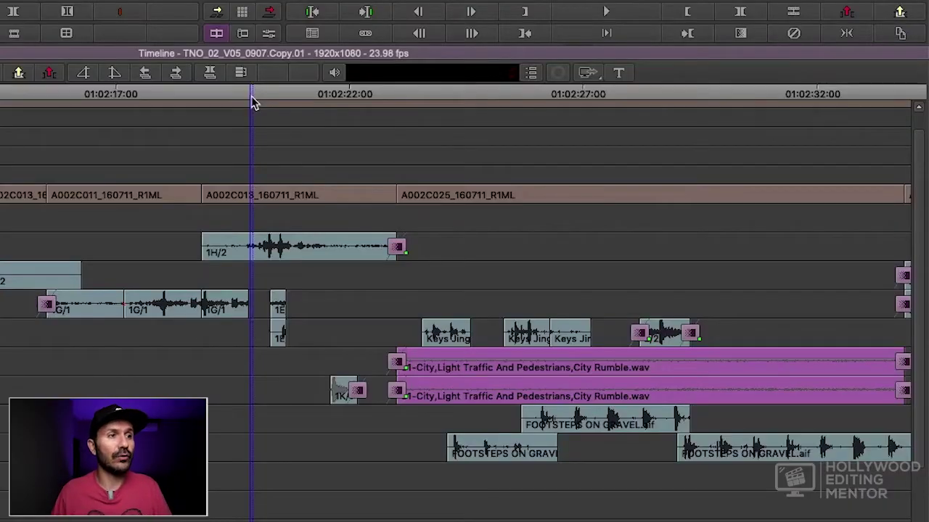
left_click(289, 245)
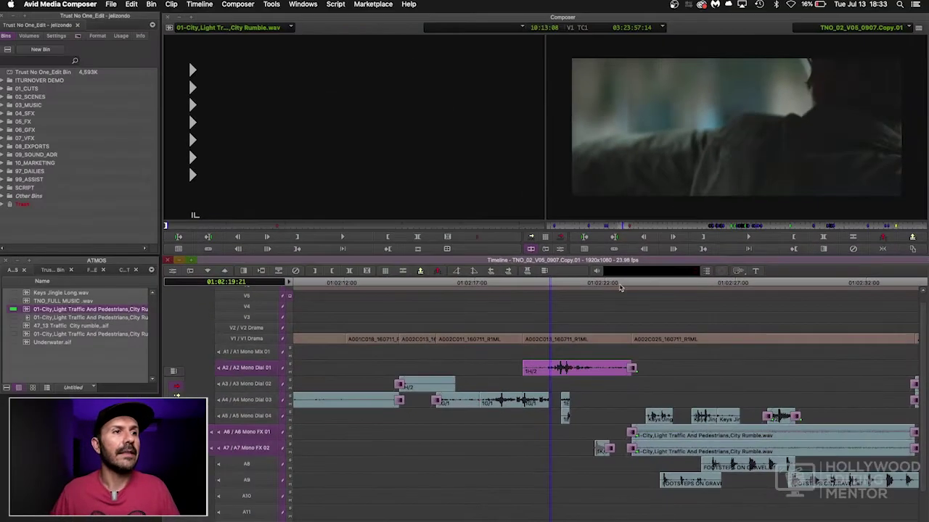
left_click(378, 102)
left_click_drag(620, 288, 663, 290)
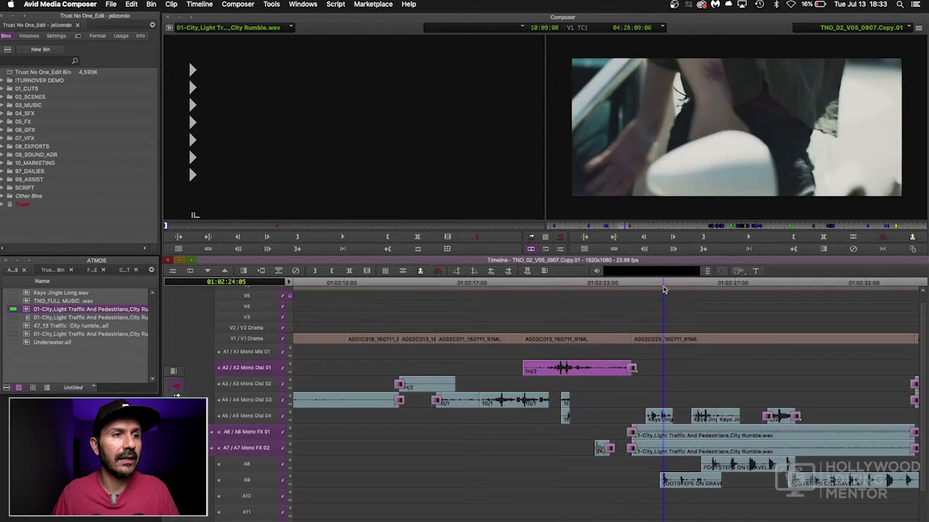
left_click(668, 429)
left_click(662, 451, "shift")
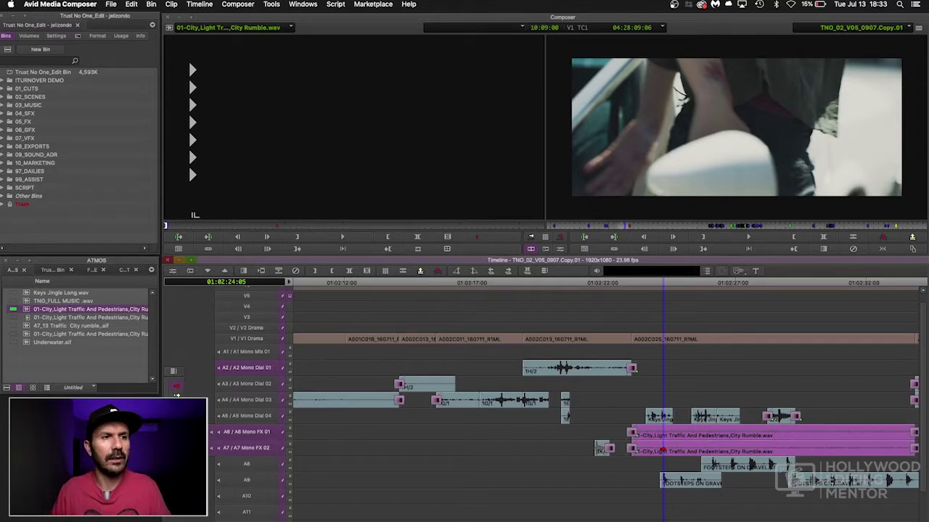
left_click_drag(639, 288, 778, 300)
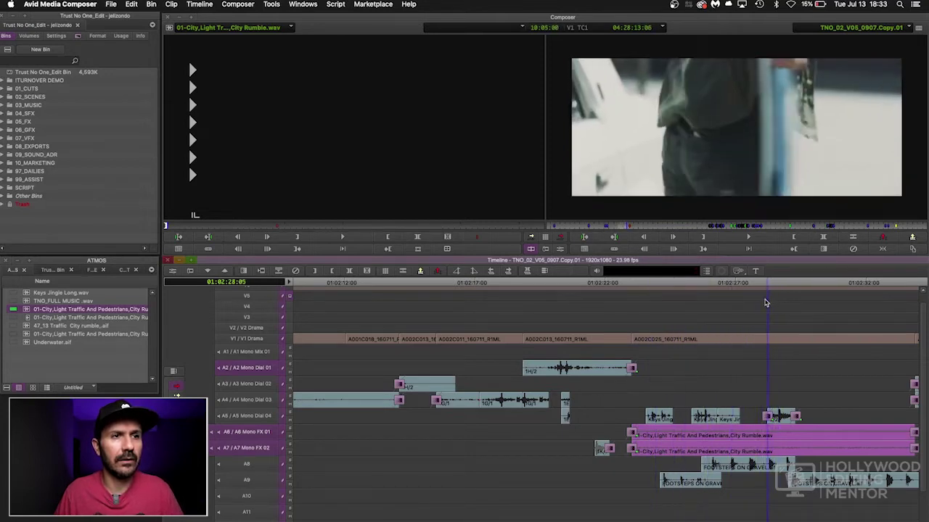
key("space")
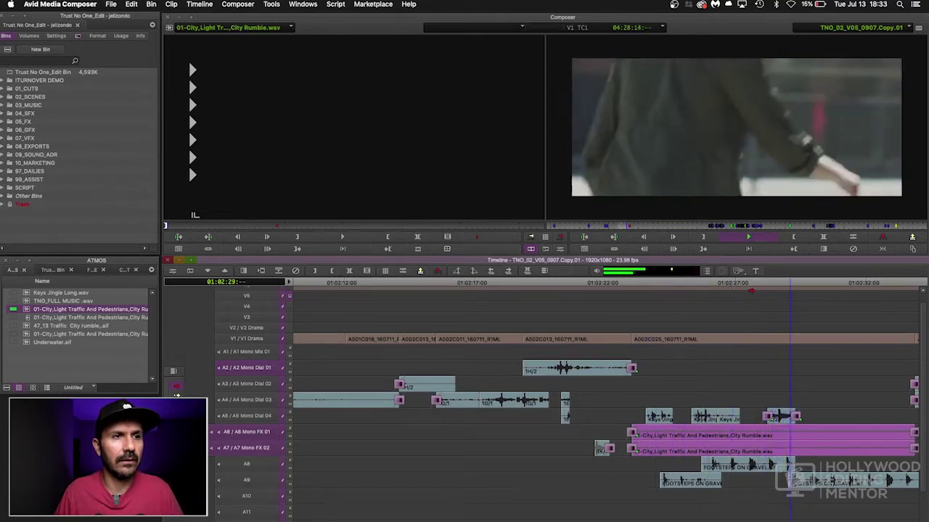
key("space")
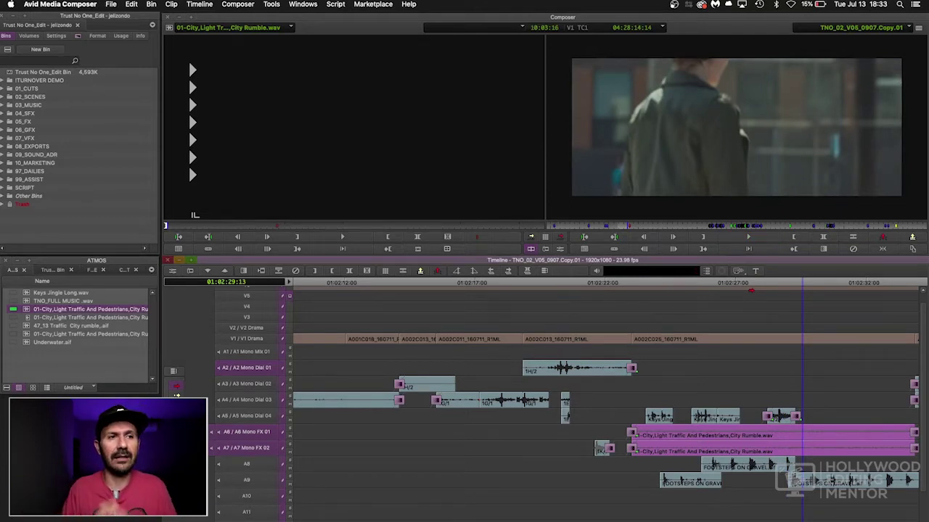
left_click_drag(767, 288, 746, 288)
key("space")
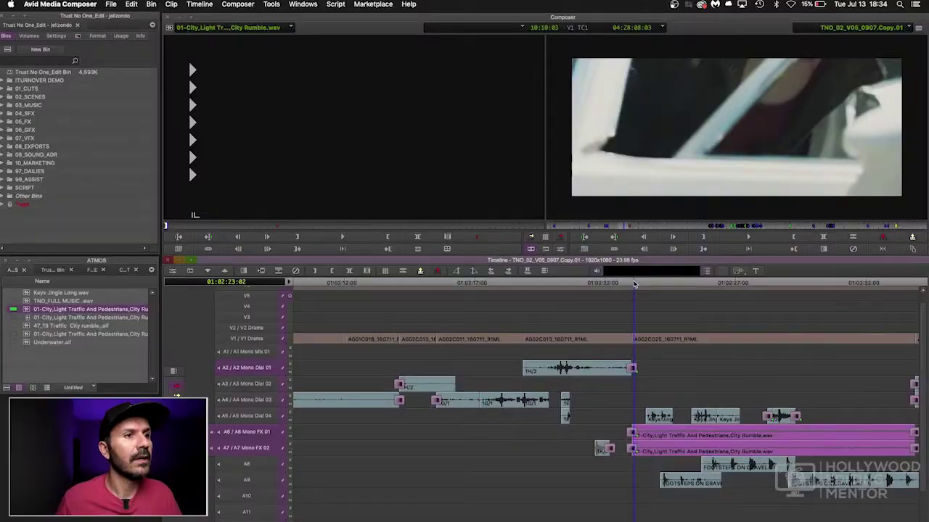
left_click(638, 285)
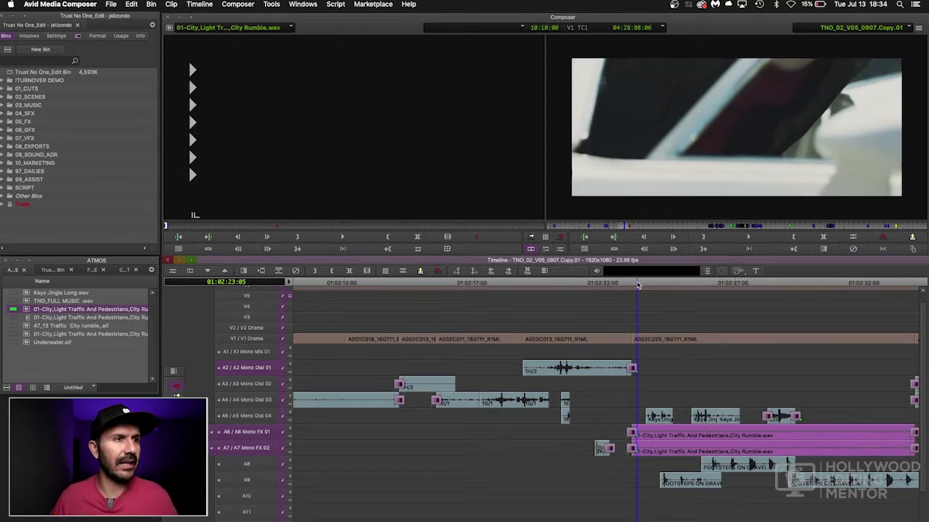
Step back one frame and reselect the traffic clips on A6 and A7.
key("Left")
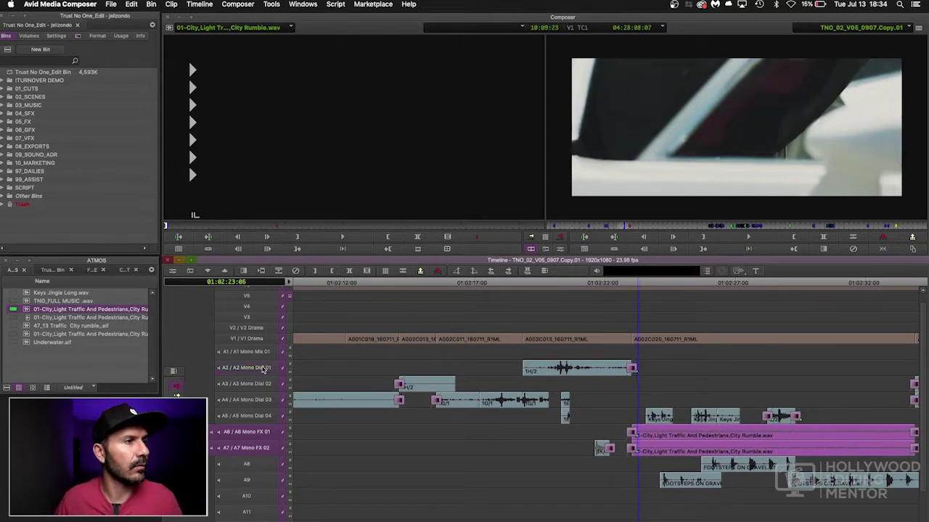
left_click_drag(253, 438, 257, 449)
left_click(687, 434)
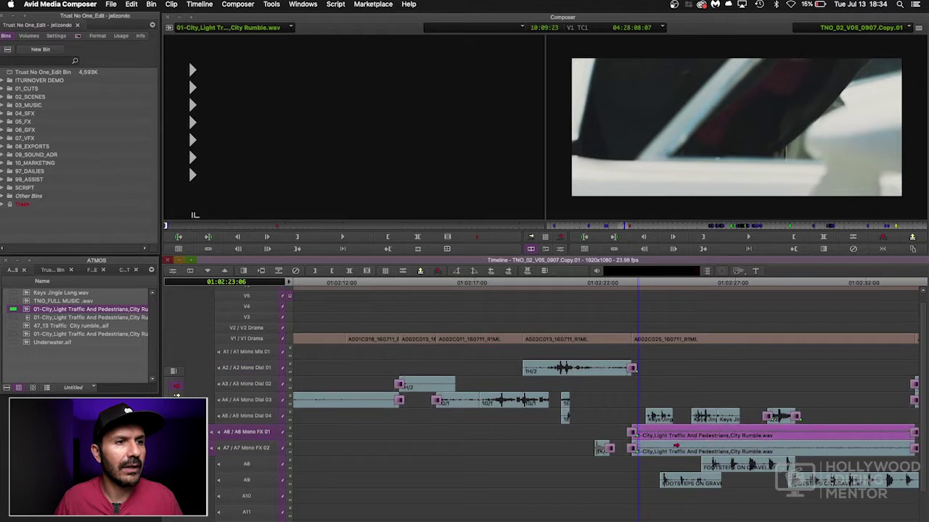
left_click(677, 446, "shift")
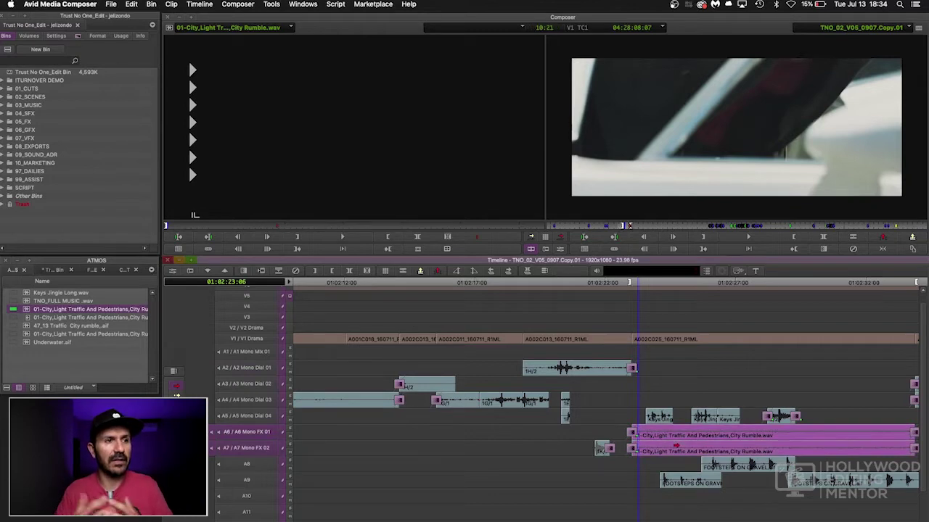
Load the 01-City traffic clip from the ATMOS bin into the Source monitor.
key("super+bracketleft")
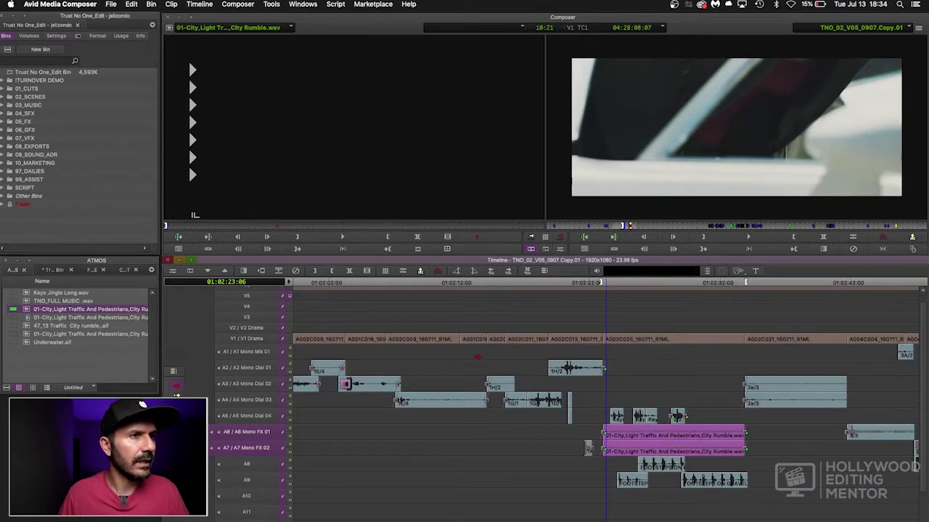
key("super+bracketright")
key("super+bracketright")
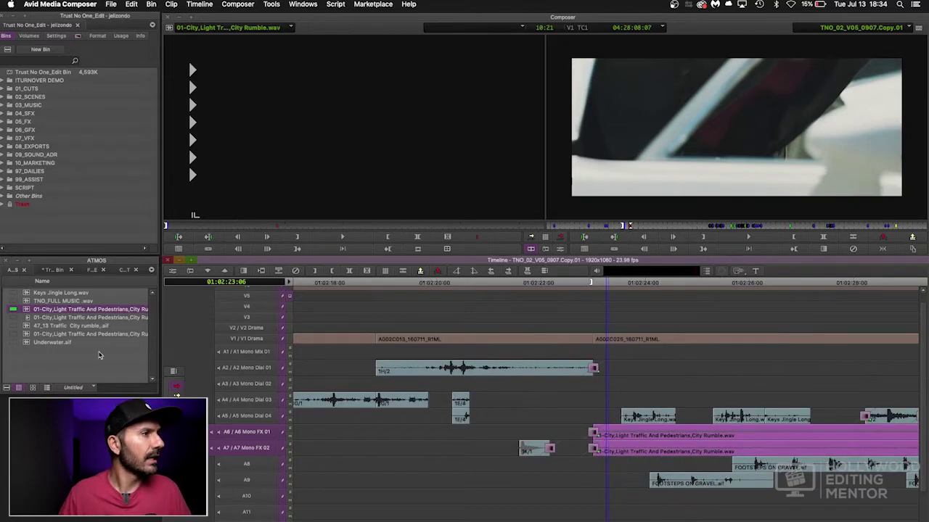
left_click(95, 369)
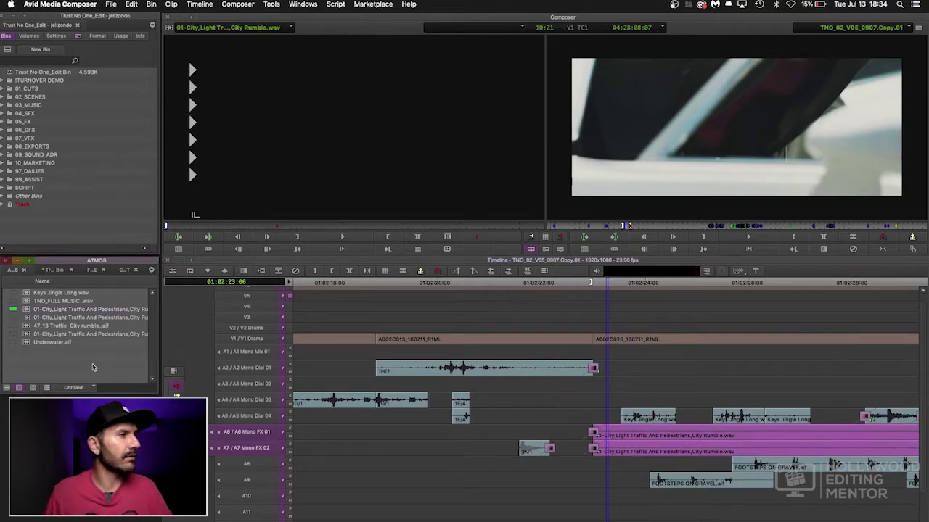
double_click(53, 308)
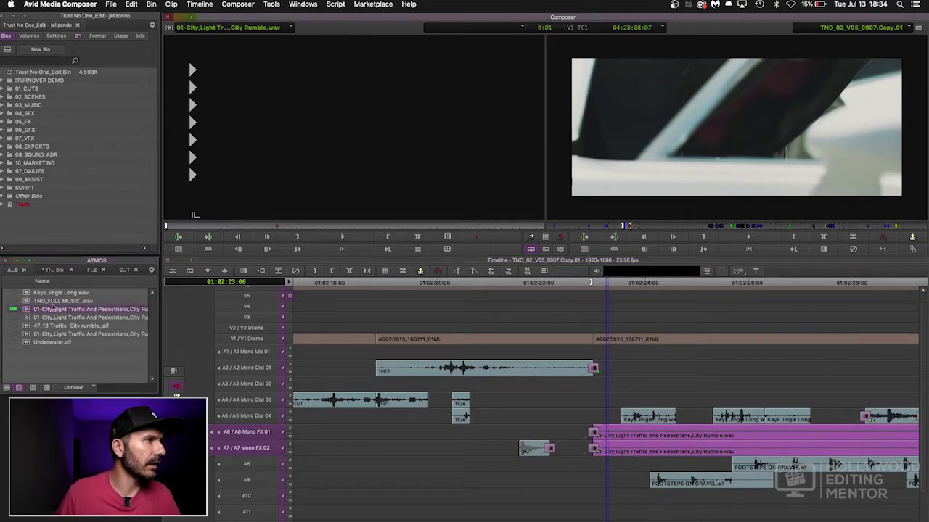
Show the 01-City,Light Traffic And Pedestrians,City Rumble.wav source in the timeline and play it once.
left_click(349, 164)
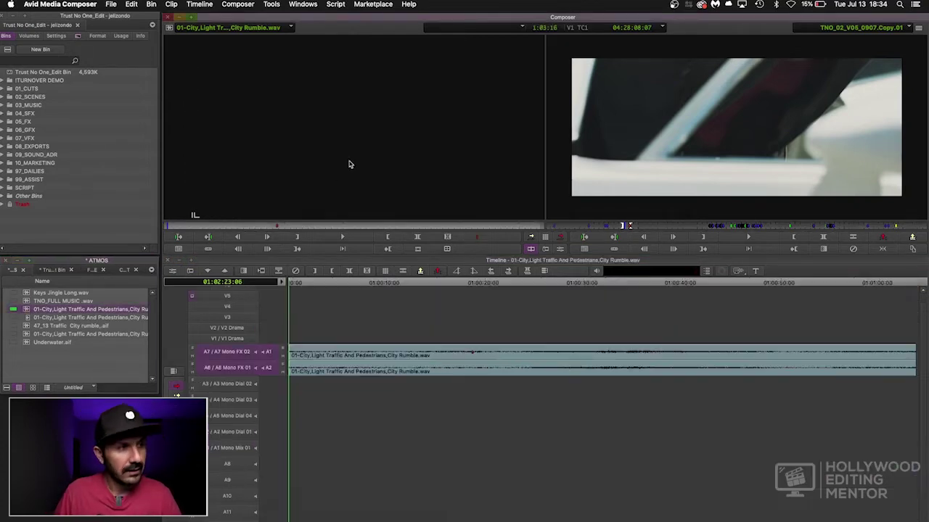
left_click(255, 284)
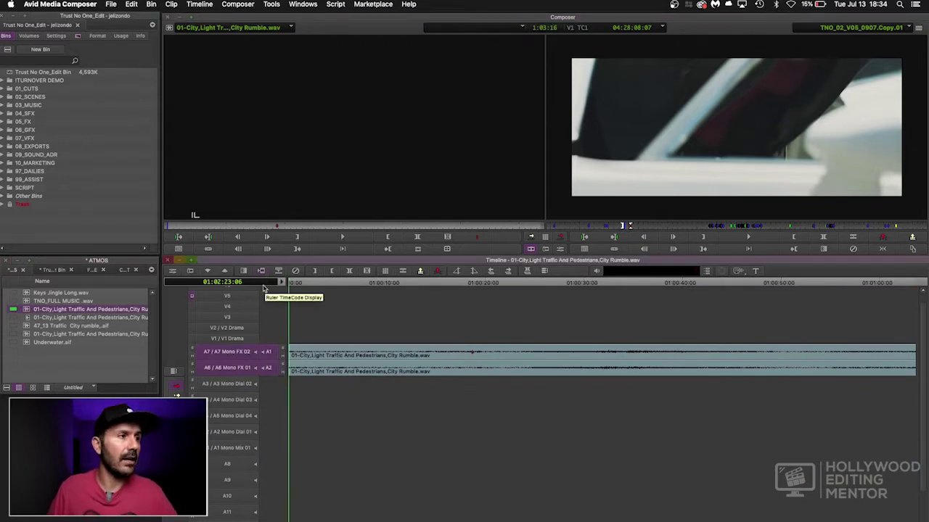
key("space")
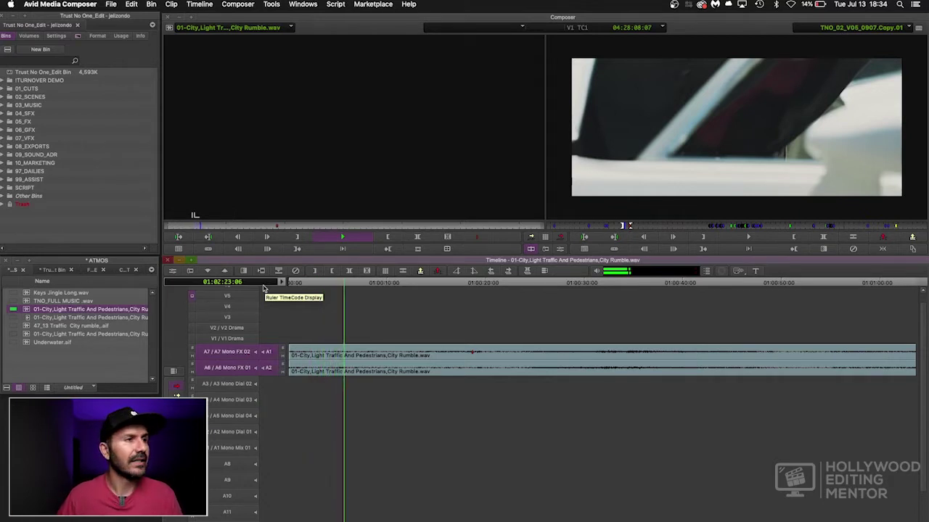
key("space")
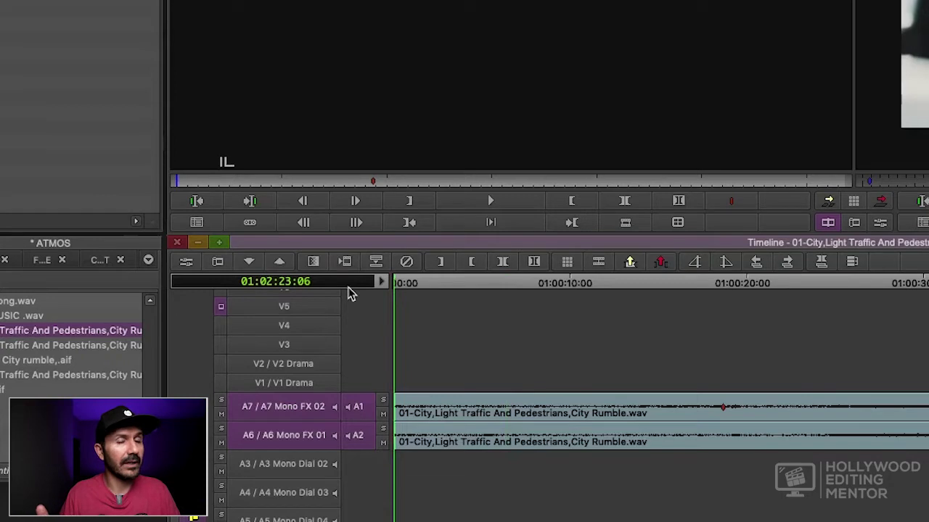
key("Home")
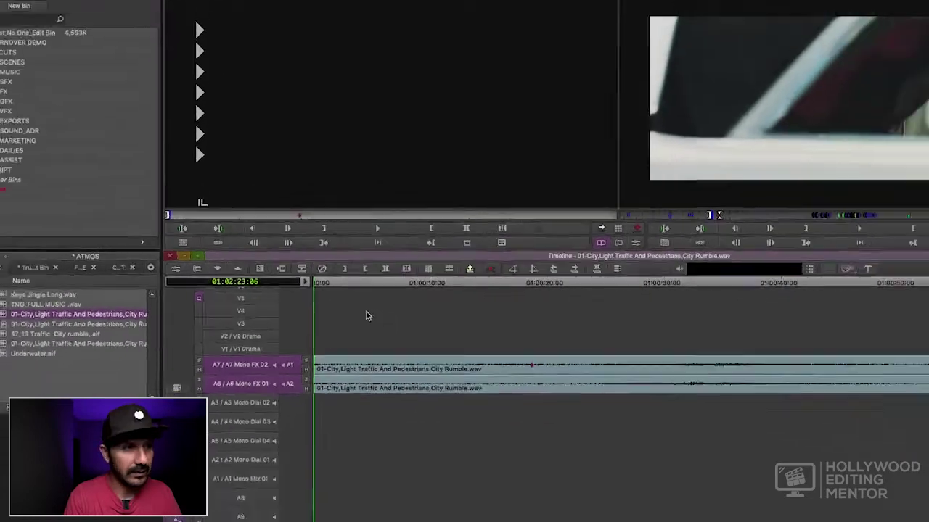
Return to the TNO_02_V05_0907.Copy.01 sequence and park on the 01:02:23:00 edit point.
key("b")
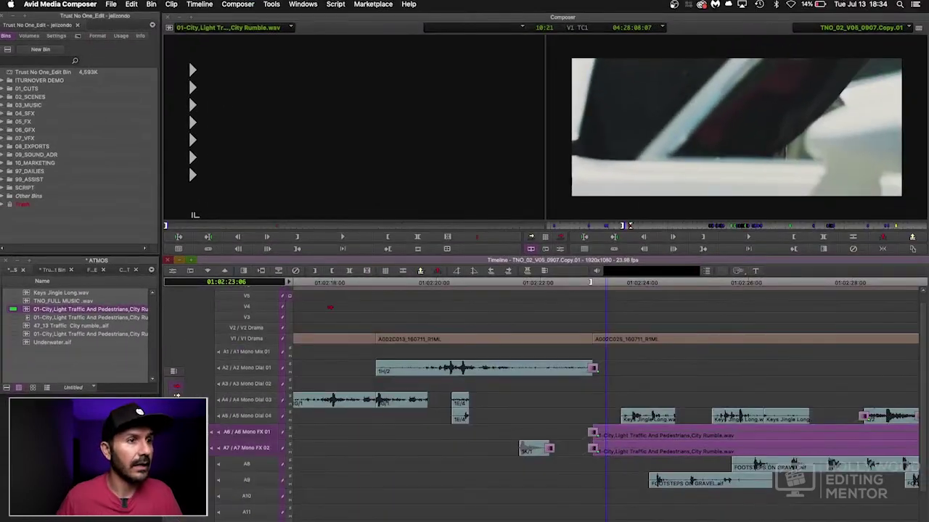
left_click_drag(666, 282, 675, 284)
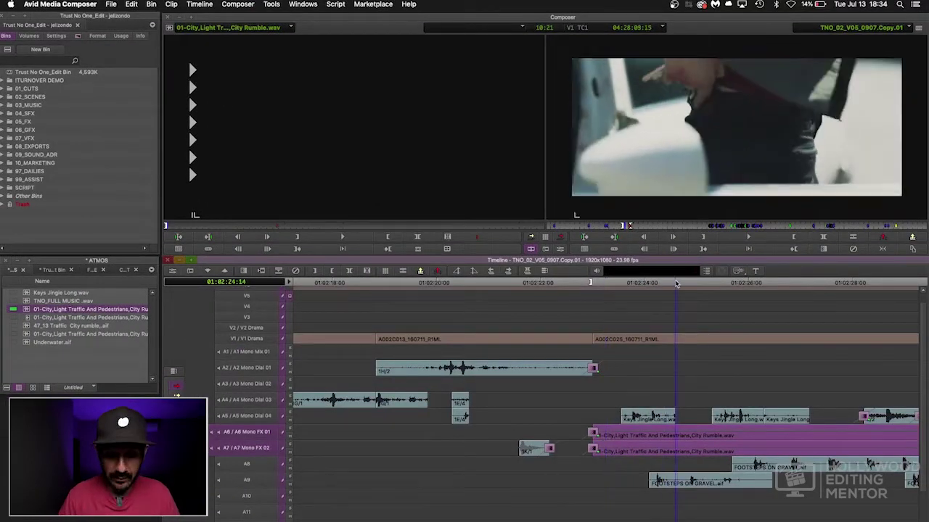
key("super+bracketleft")
key("s")
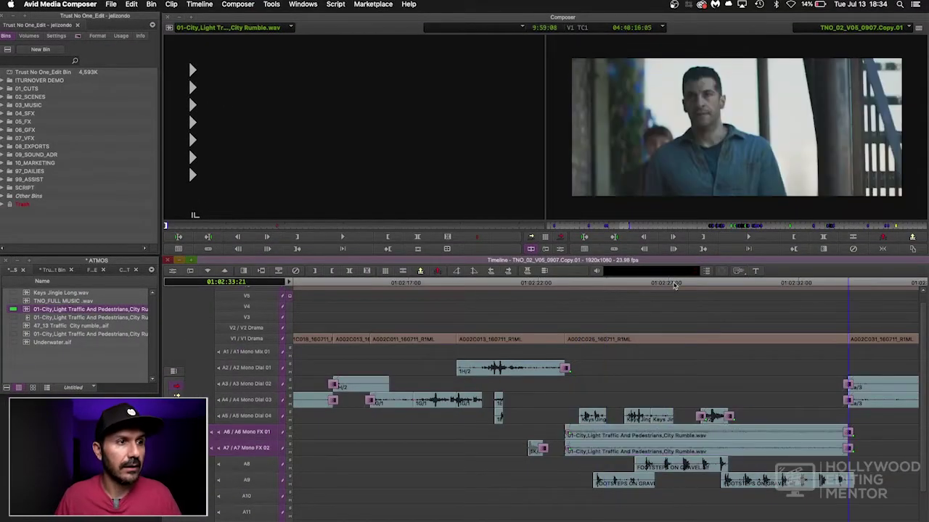
left_click(566, 285)
key("super+bracketright")
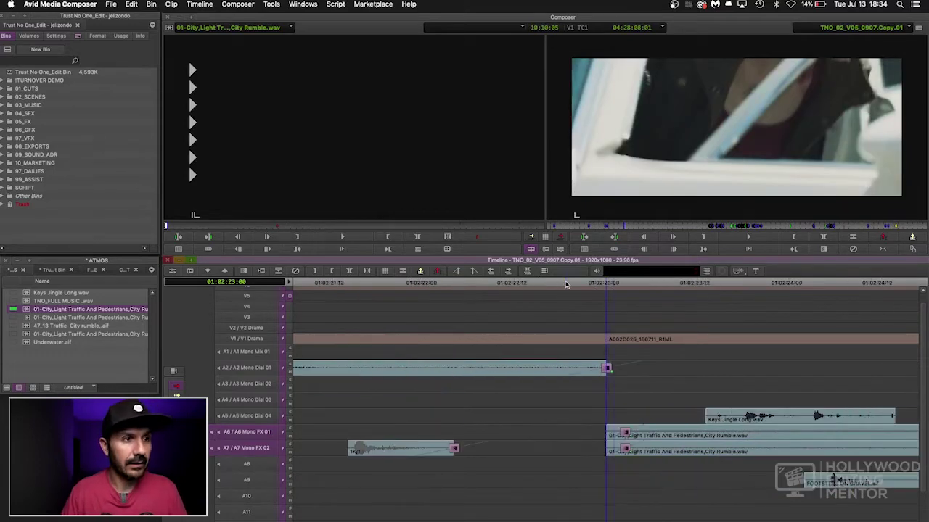
key("super+bracketright")
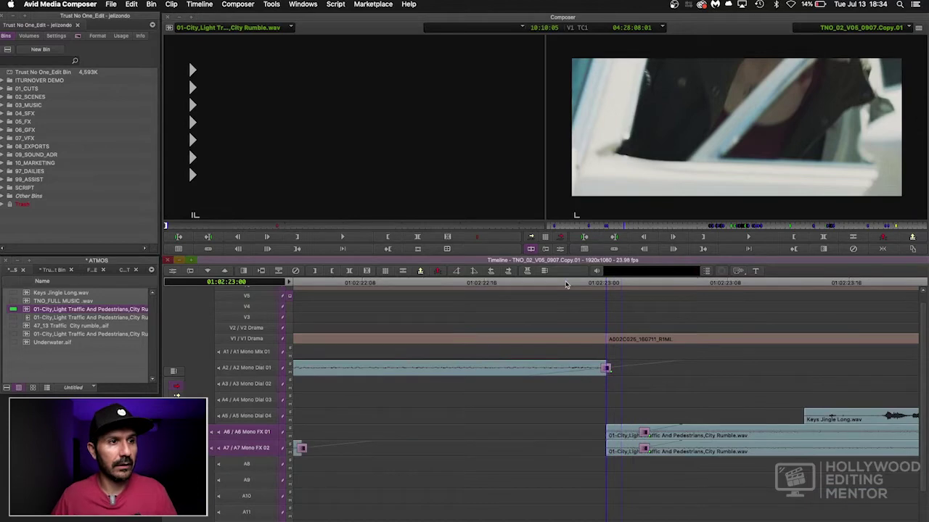
key("s")
key("a")
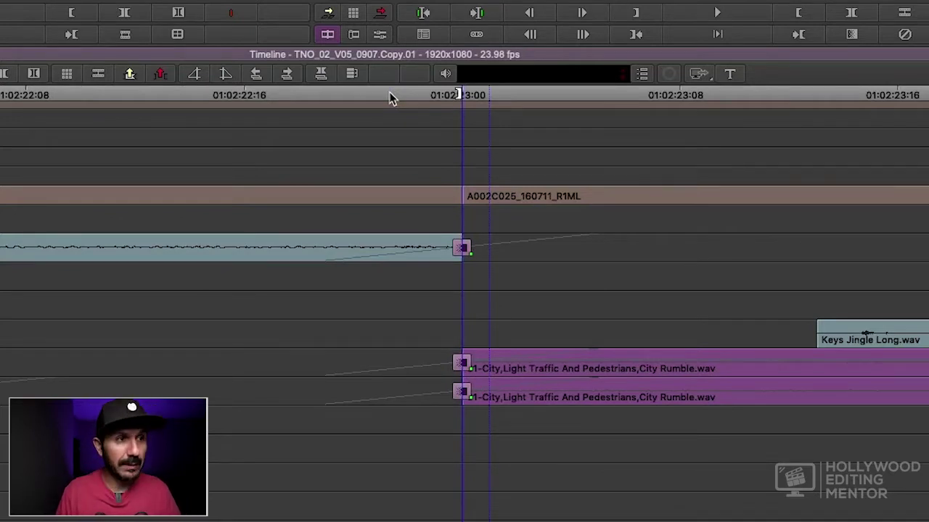
key("super+bracketleft")
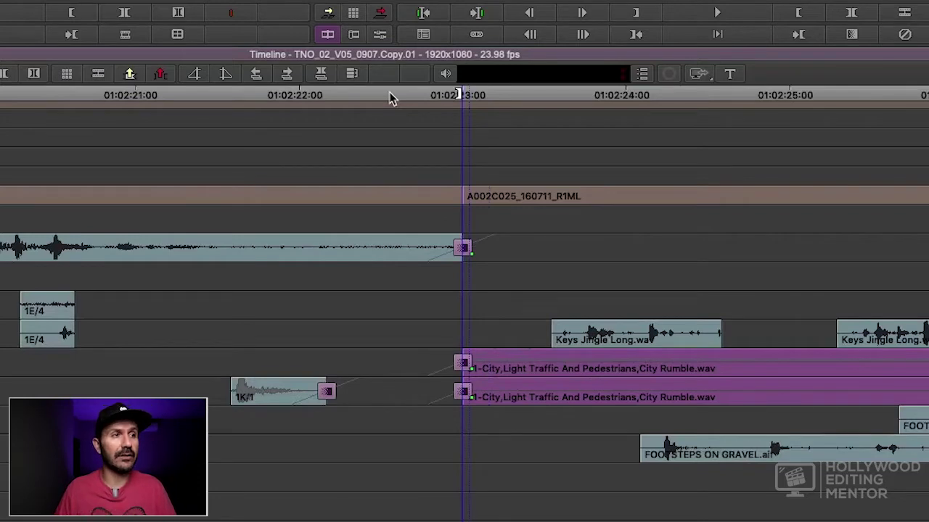
left_click(375, 96)
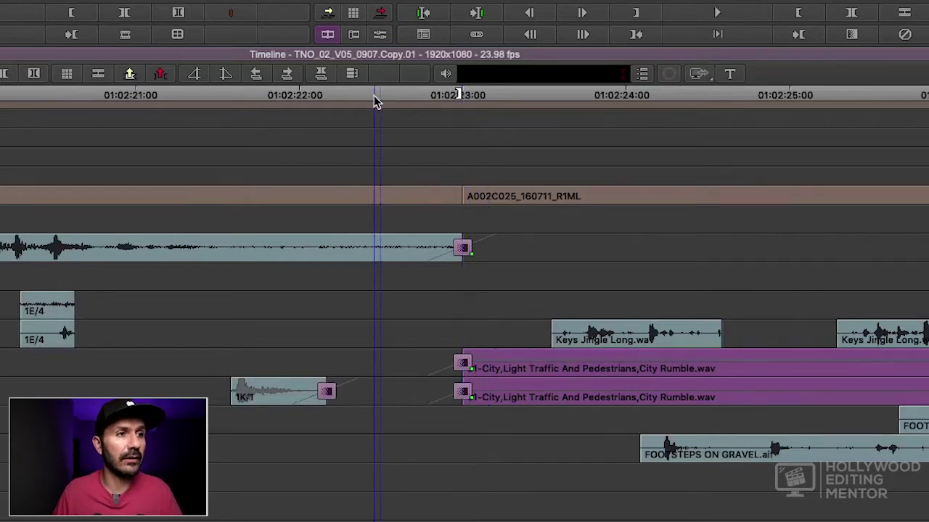
left_click_drag(375, 102, 481, 96)
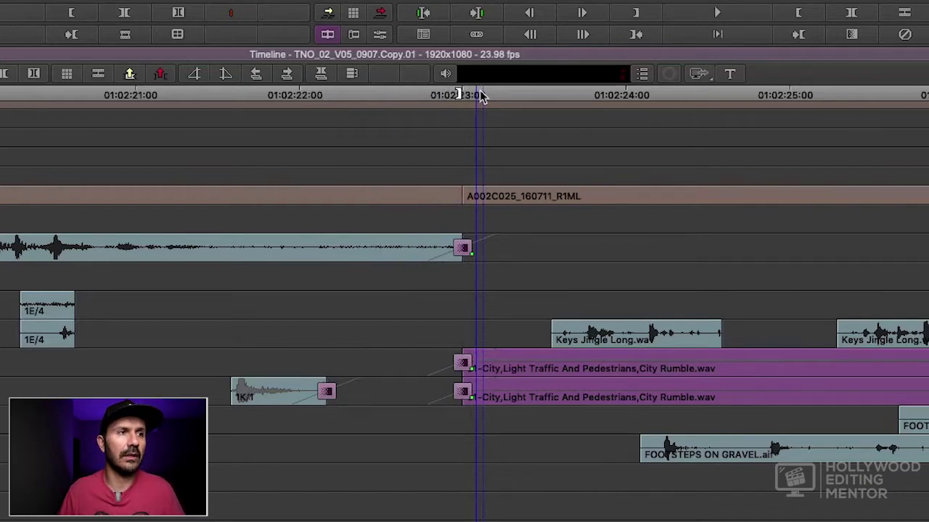
left_click_drag(444, 102, 460, 104)
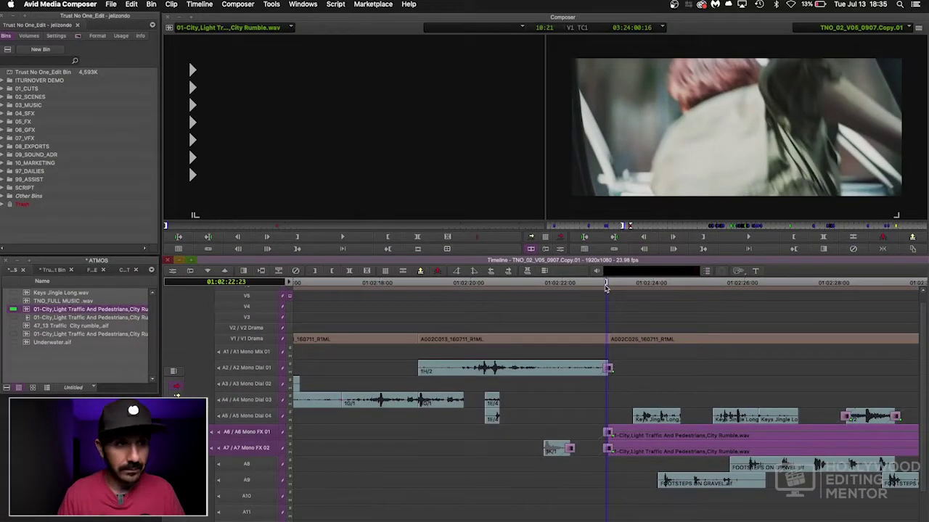
Park the playhead on the 01:02:23:00 cut and enter trim on the A6/A7 ambience transition.
key("super+bracketright")
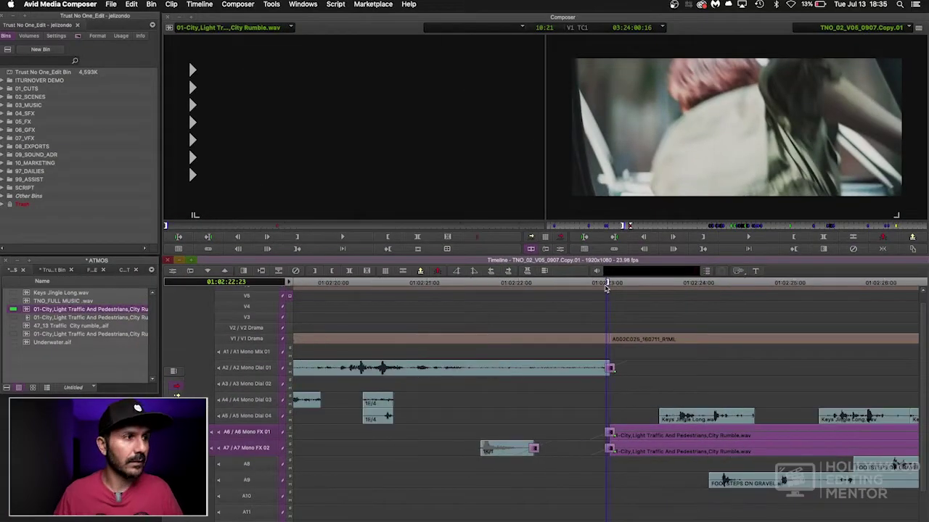
left_click_drag(606, 287, 619, 287)
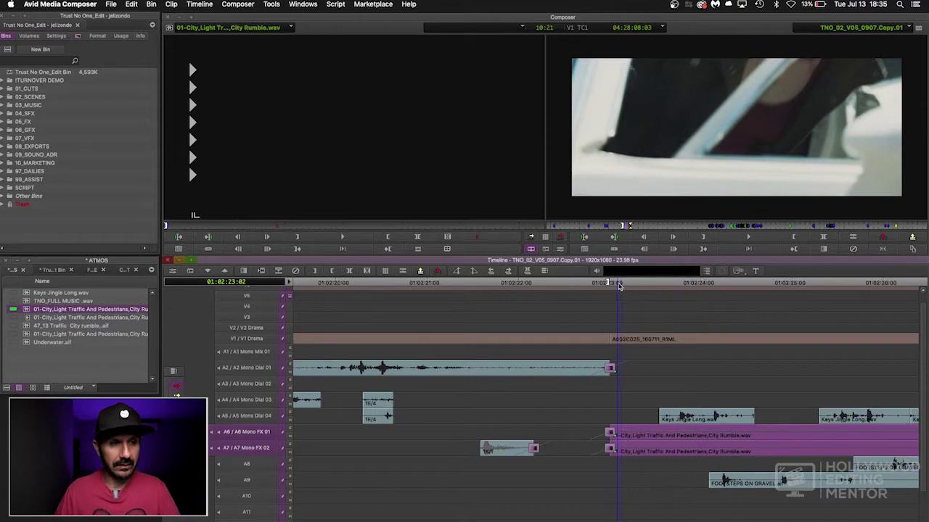
key("super+bracketright")
left_click(596, 287)
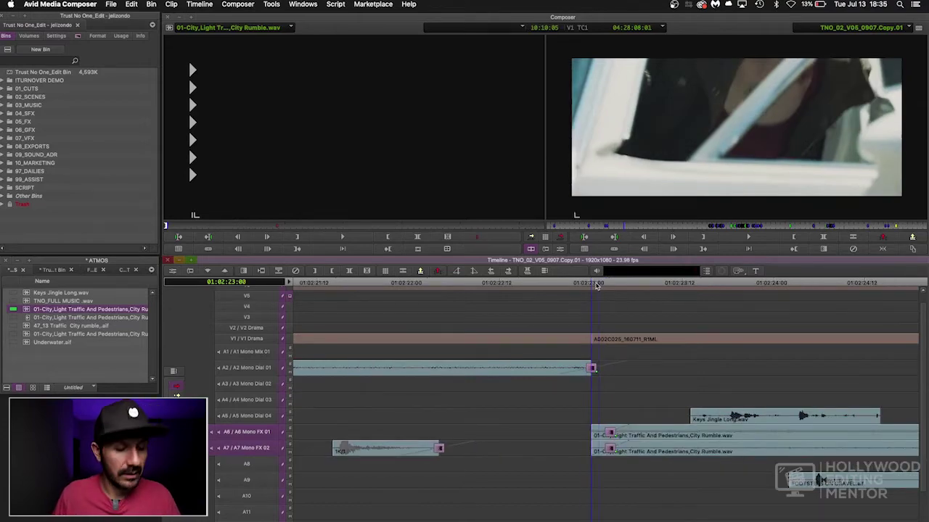
key("super+shift+bracketright")
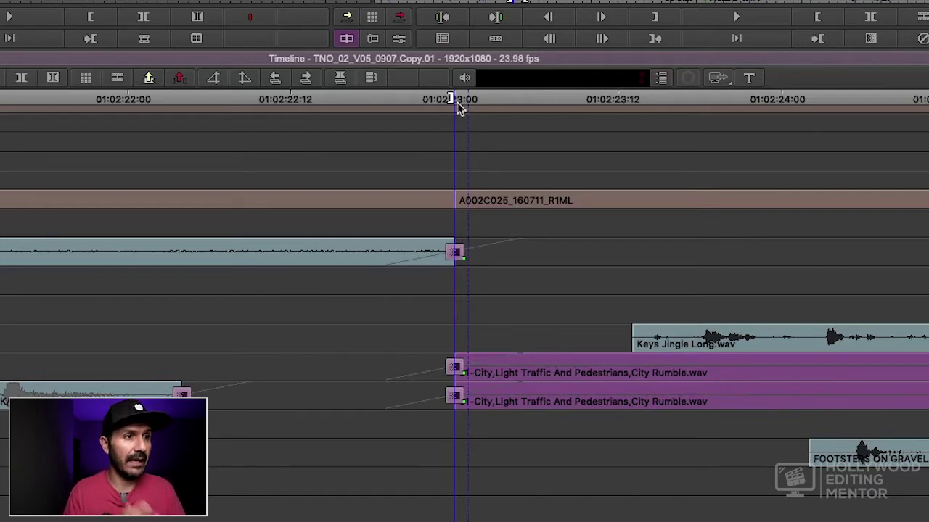
Exit trim mode and zoom in around the picture cut.
key("super+bracketleft")
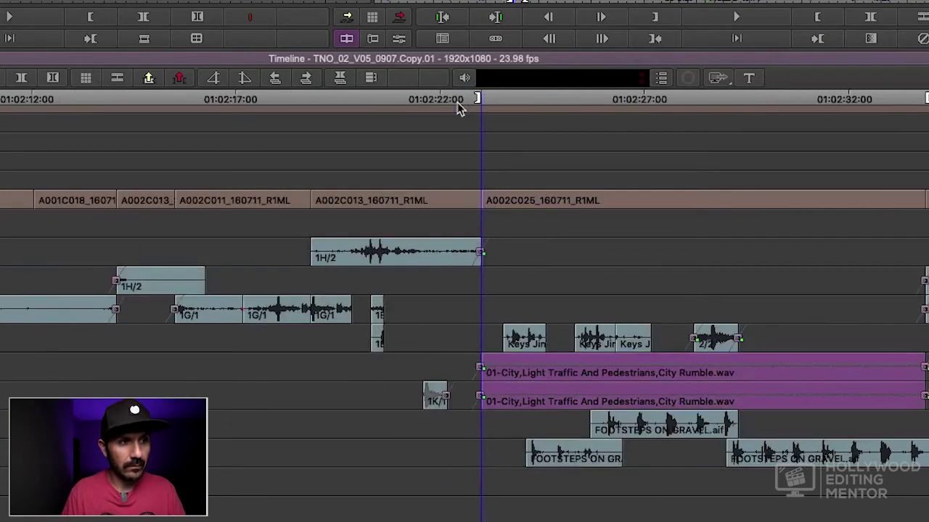
key("u")
left_click(480, 104)
key("super+bracketright")
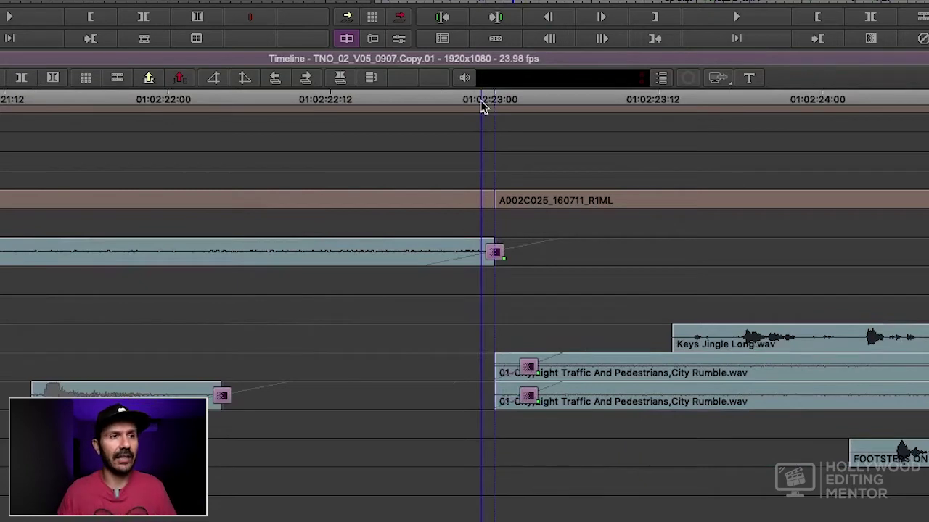
Select the A6 and A7 City Rumble clips and play back across the cut.
left_click(643, 373)
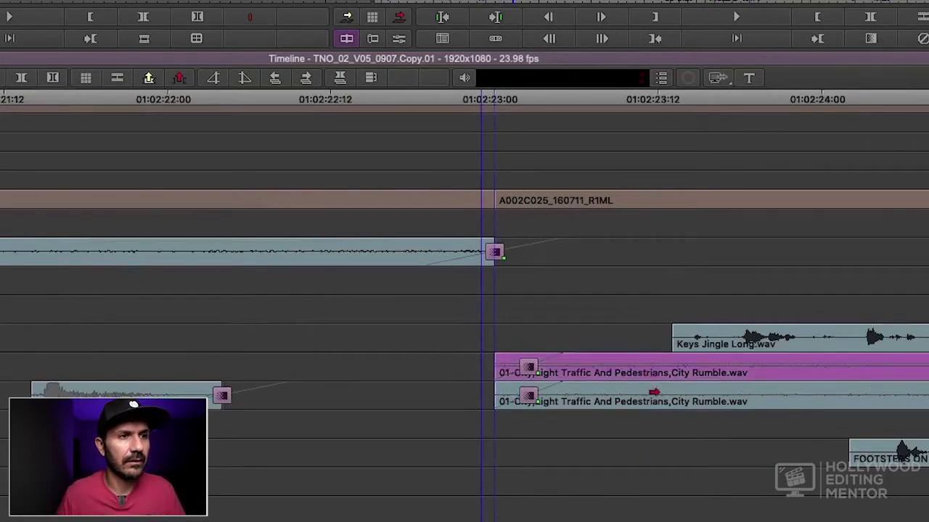
left_click(654, 391, "shift")
key("super+bracketleft")
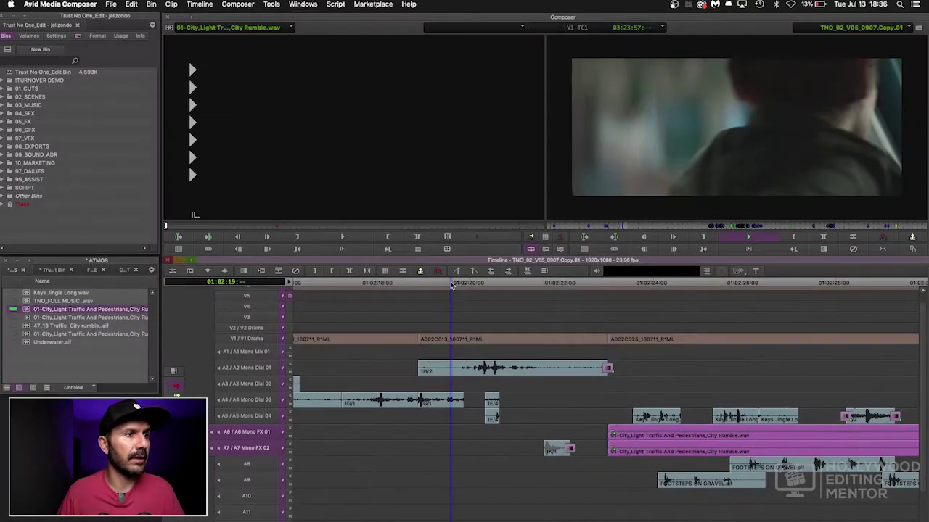
key("space")
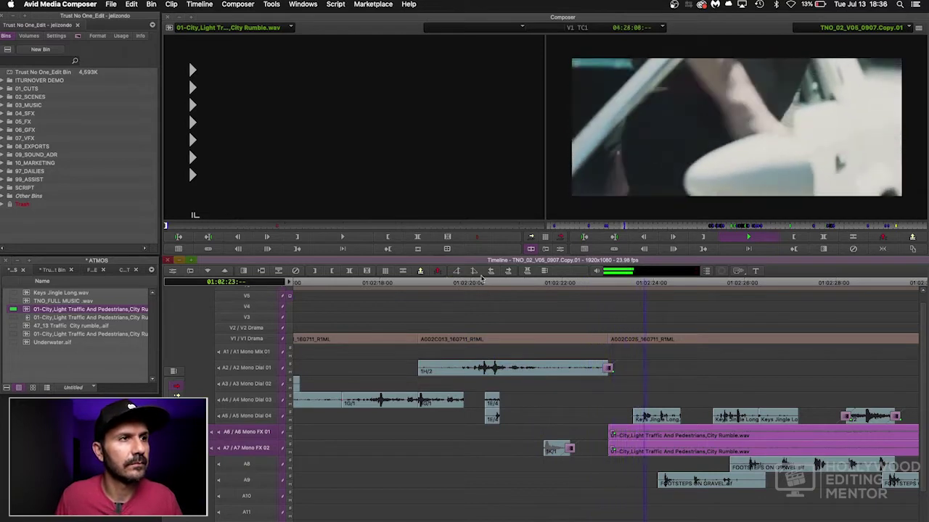
Replay the ambience entrance and park the position indicator exactly on 01:02:23:00.
left_click(455, 283)
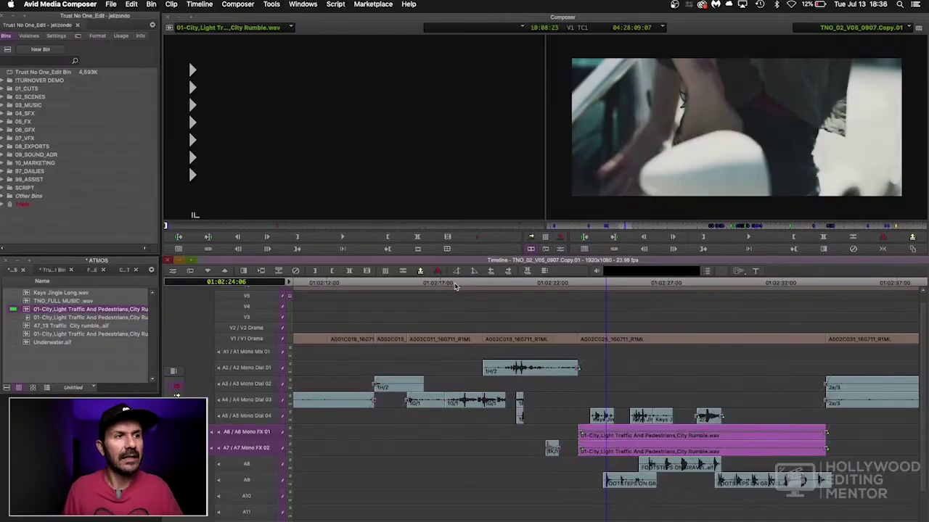
left_click(579, 283)
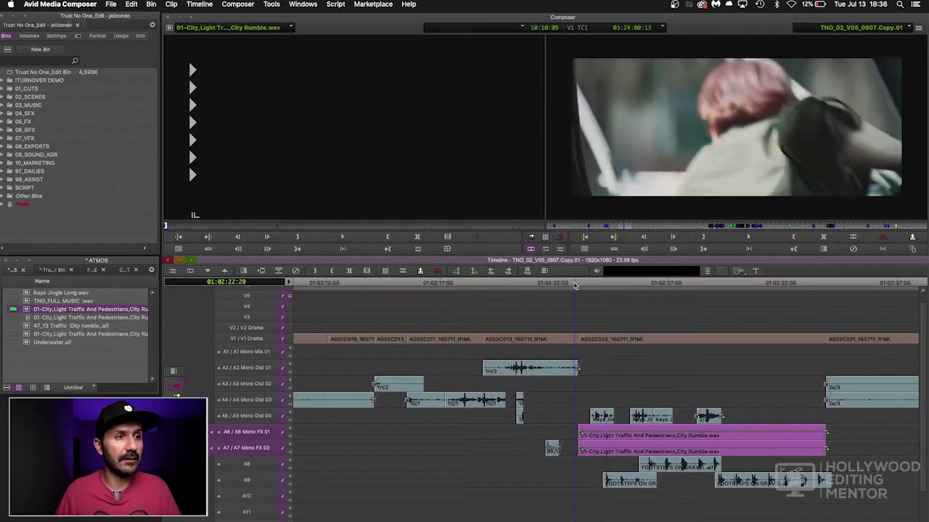
key("super+bracketright")
key("super+bracketright")
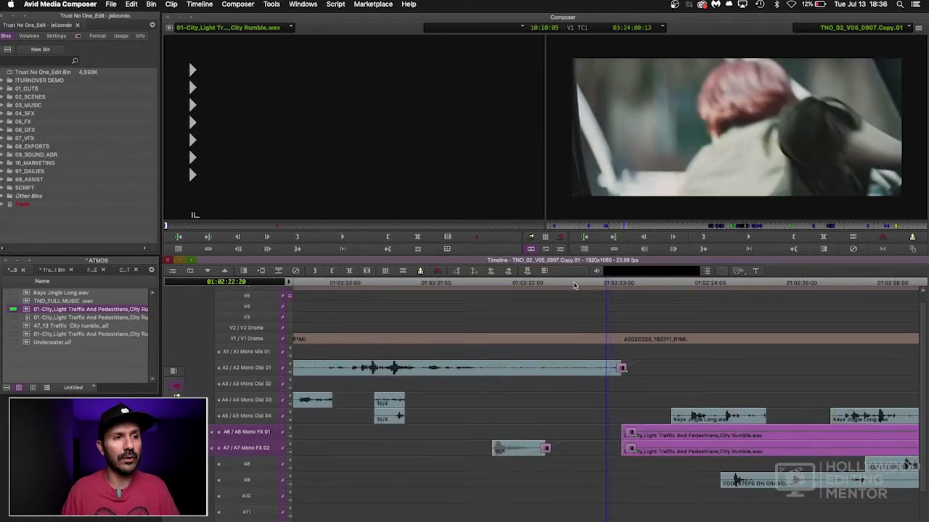
left_click_drag(605, 286, 623, 285)
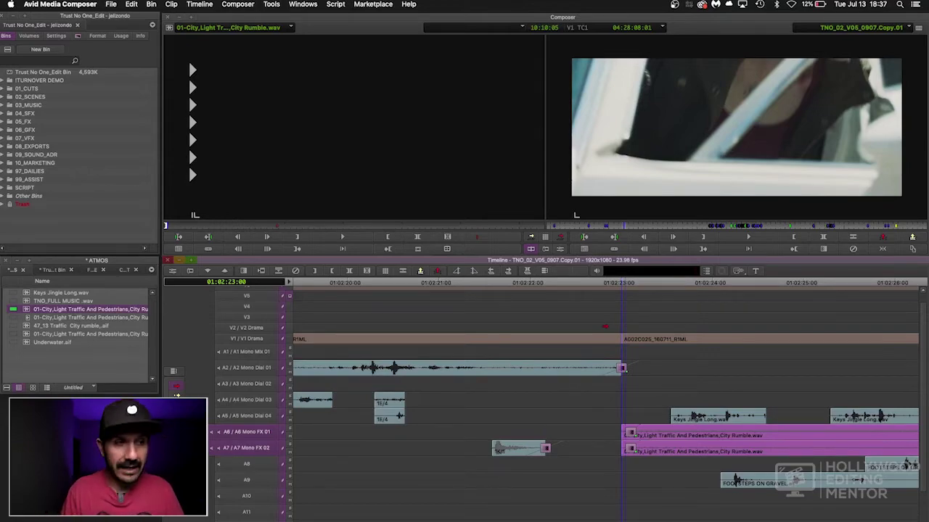
key("backslash")
left_click(534, 245)
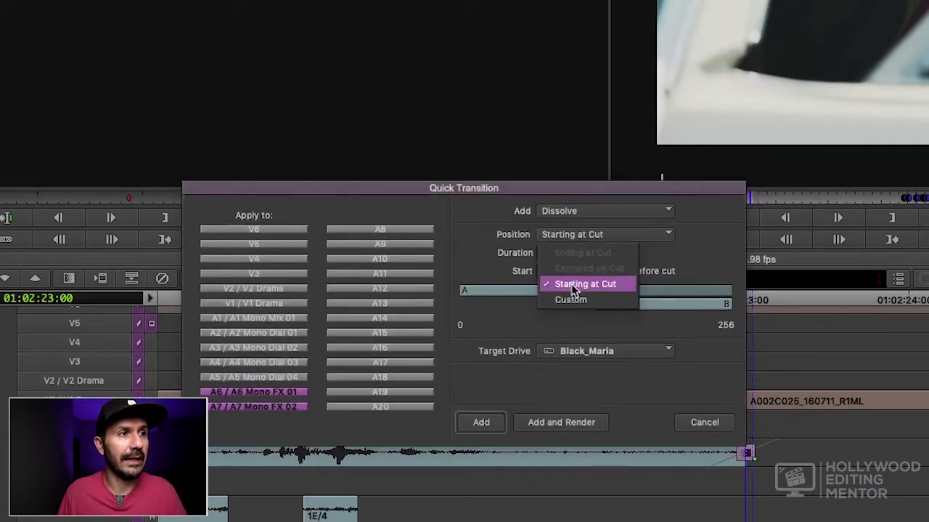
left_click(697, 423)
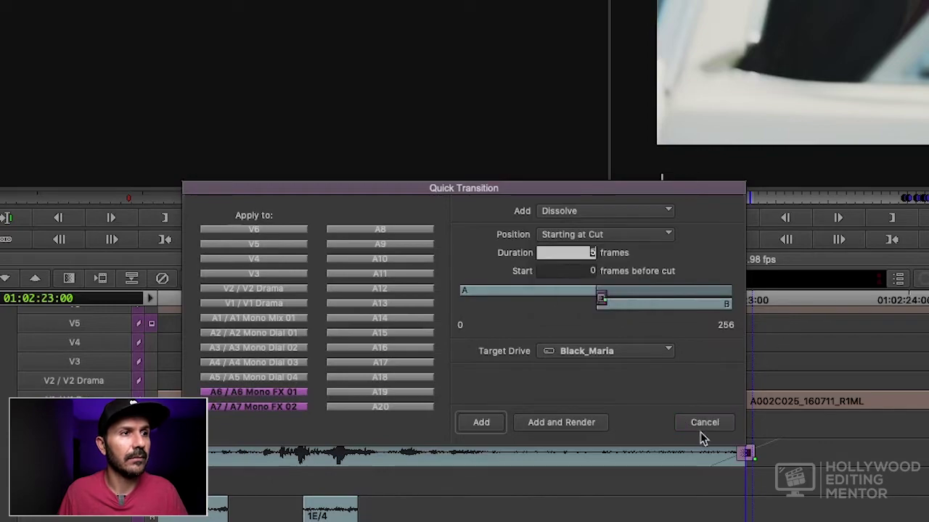
left_click(703, 427)
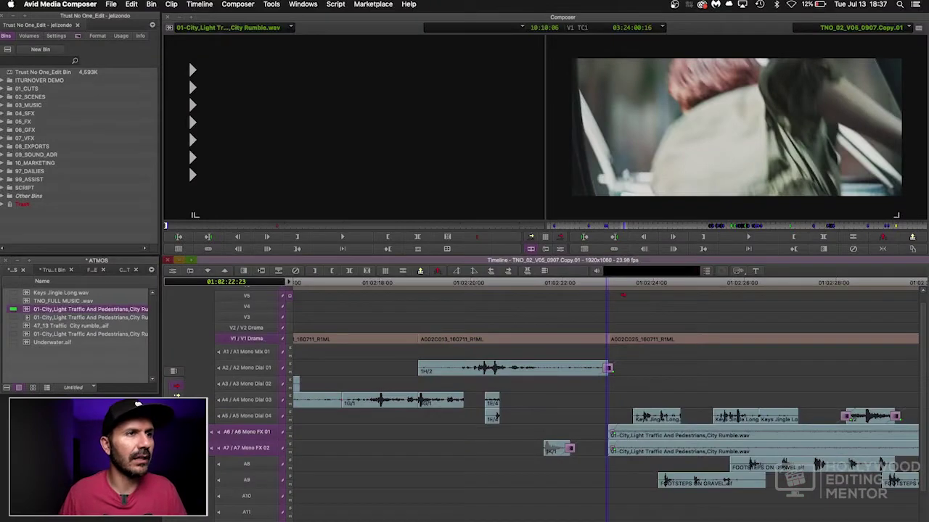
Place the playhead at the A002C025 cut and enter trim with rollers on V1, A6 and A7.
left_click(627, 285)
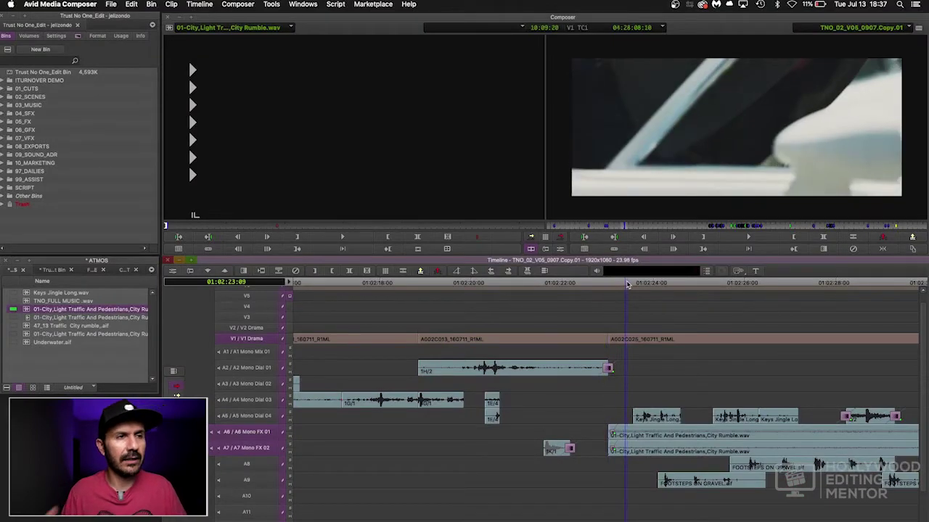
left_click(616, 288)
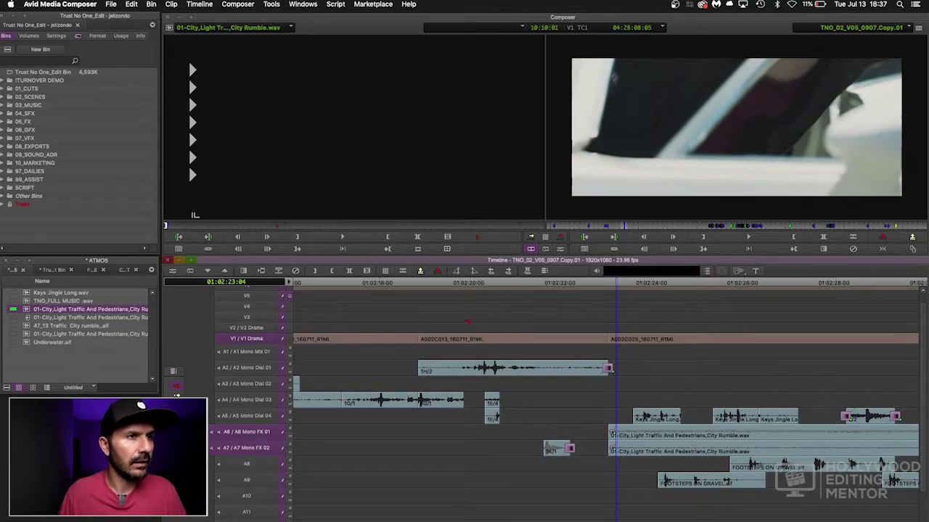
key("u")
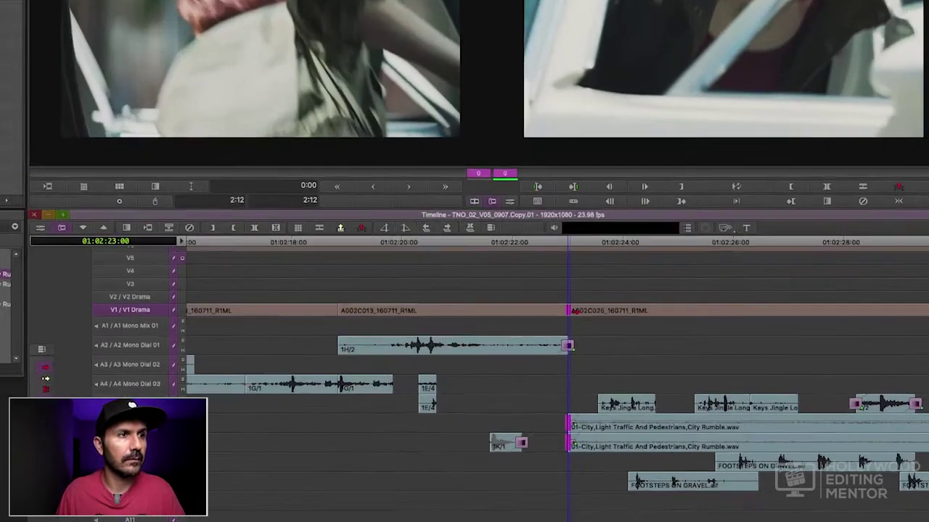
Trim only the incoming B-side of the A002C025 cut by -18 frames, then exit trim.
key("]")
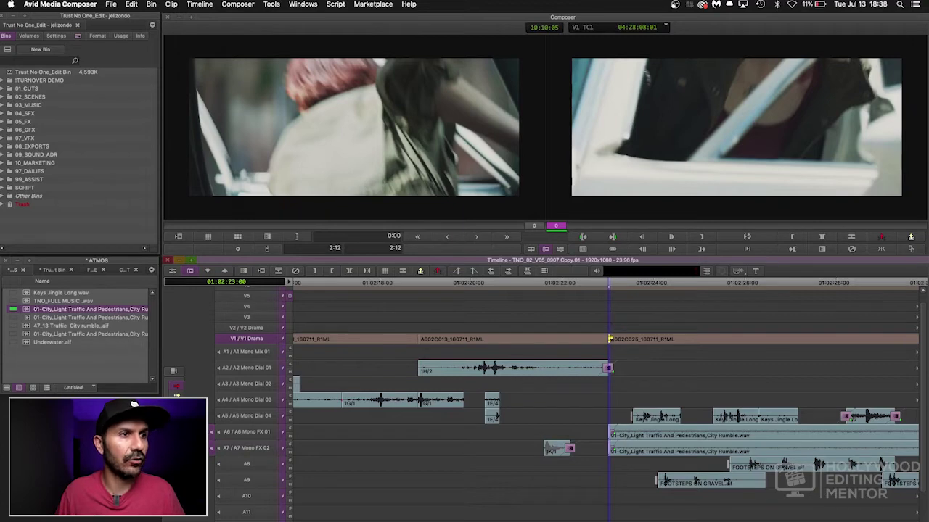
mouse_move(608, 342)
left_mouse_down()
mouse_move(576, 342)
mouse_move(600, 334)
left_mouse_up()
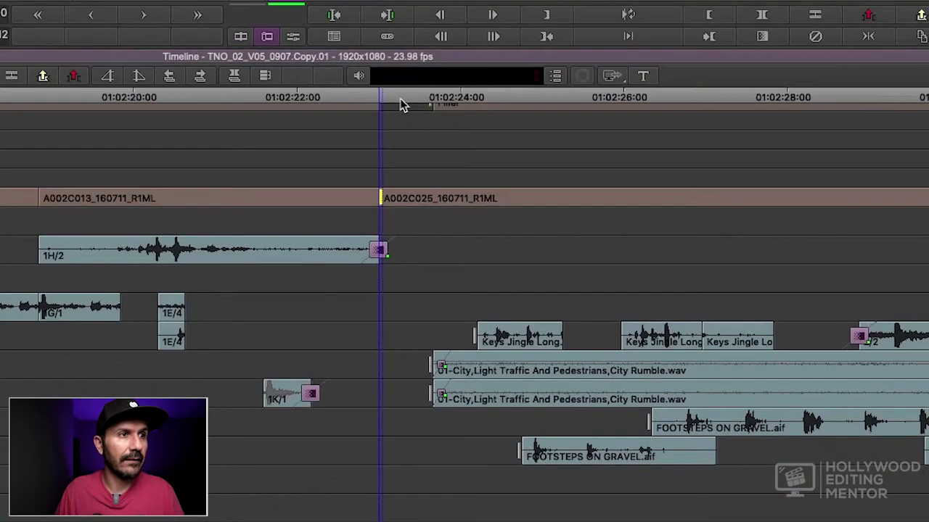
left_click_drag(621, 287, 634, 289)
key("super+bracketleft")
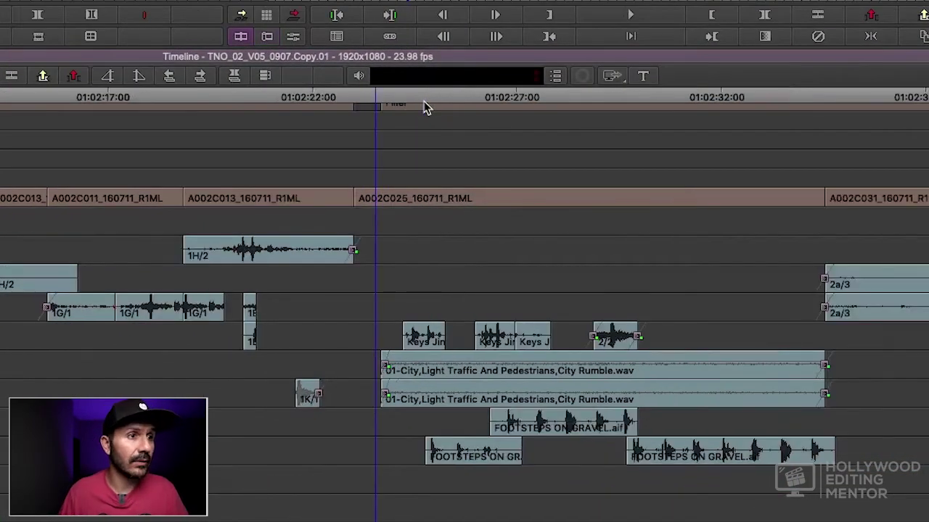
Slide both City Rumble clips left to the A002C025 cut and extend their tails to the A002C031 edit.
left_click(441, 368)
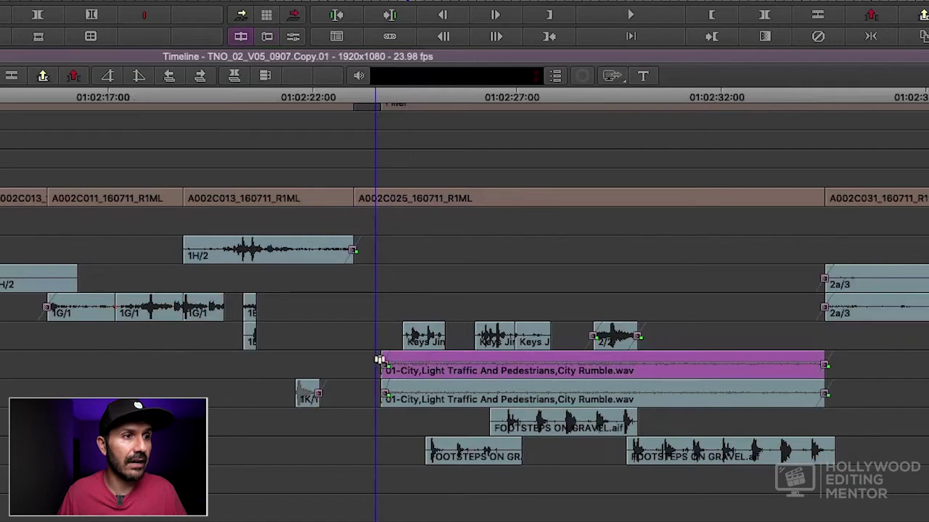
left_click(379, 360)
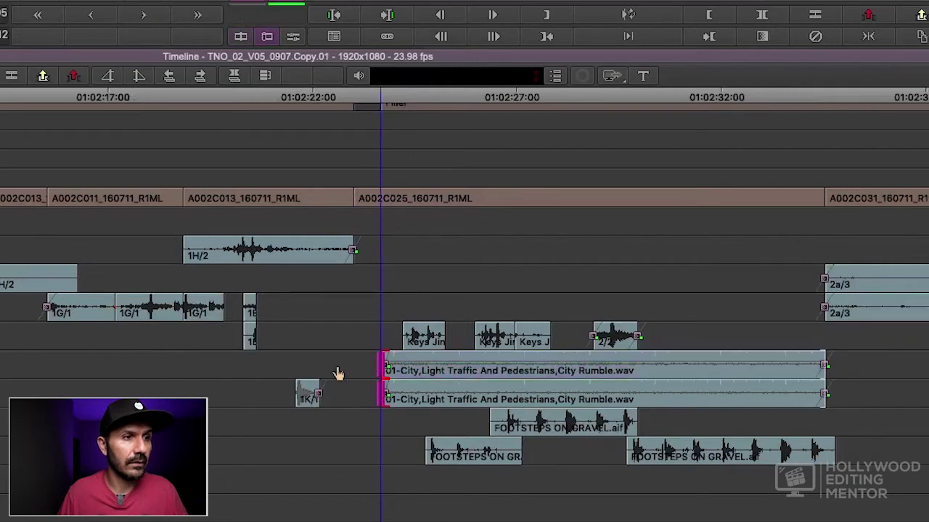
left_click(468, 375)
left_click(458, 393, "shift")
left_click_drag(444, 367, 427, 367)
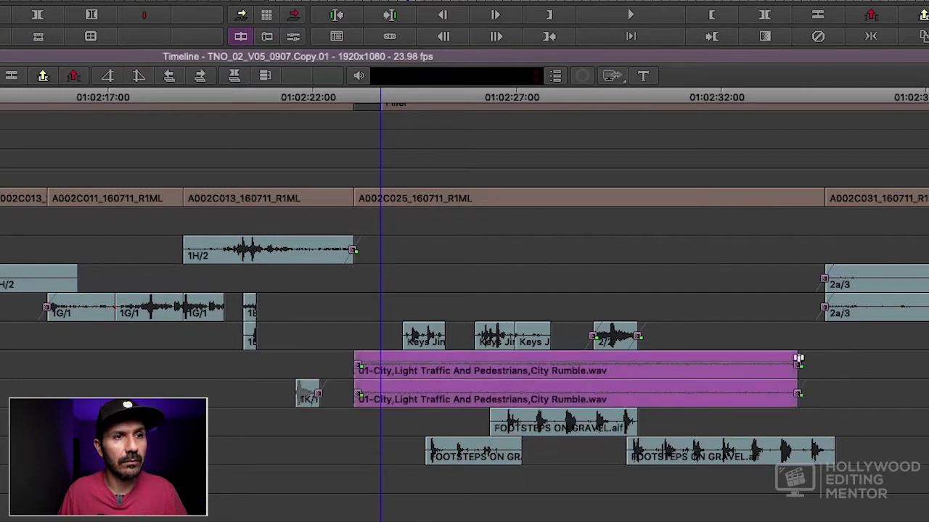
left_click(798, 367)
mouse_move(801, 368)
left_mouse_down()
mouse_move(824, 363)
mouse_move(798, 362)
left_mouse_up()
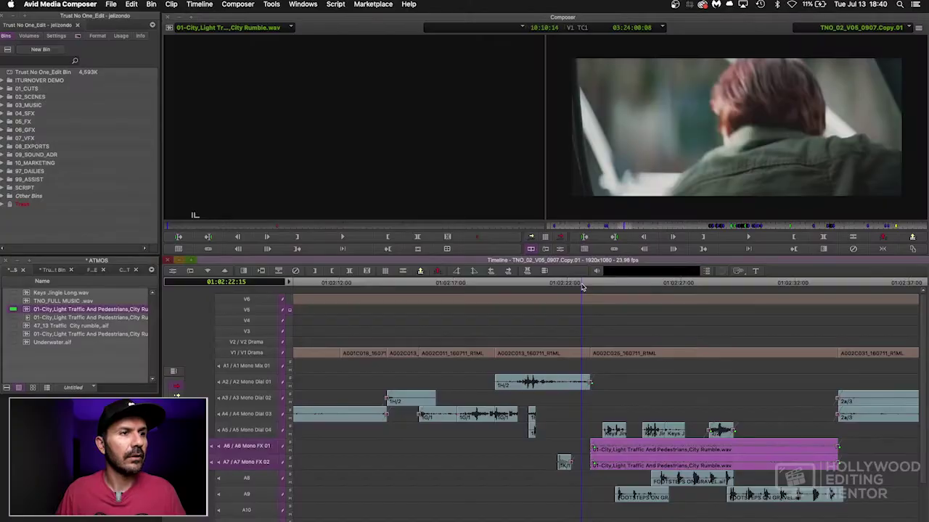
left_click_drag(581, 287, 607, 287)
Mark the A6/A7 City Rumble clip, set a source in point just past its start, and return to the sequence.
key("t")
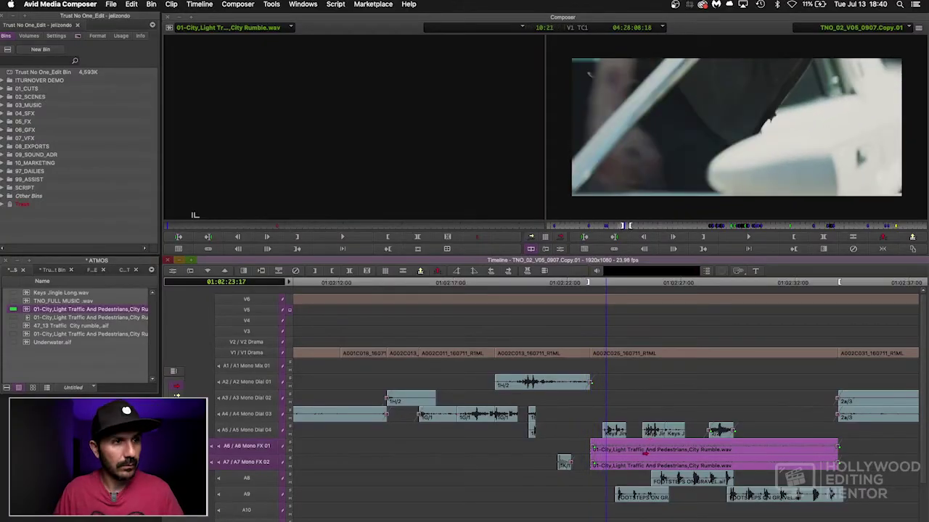
left_click(603, 284)
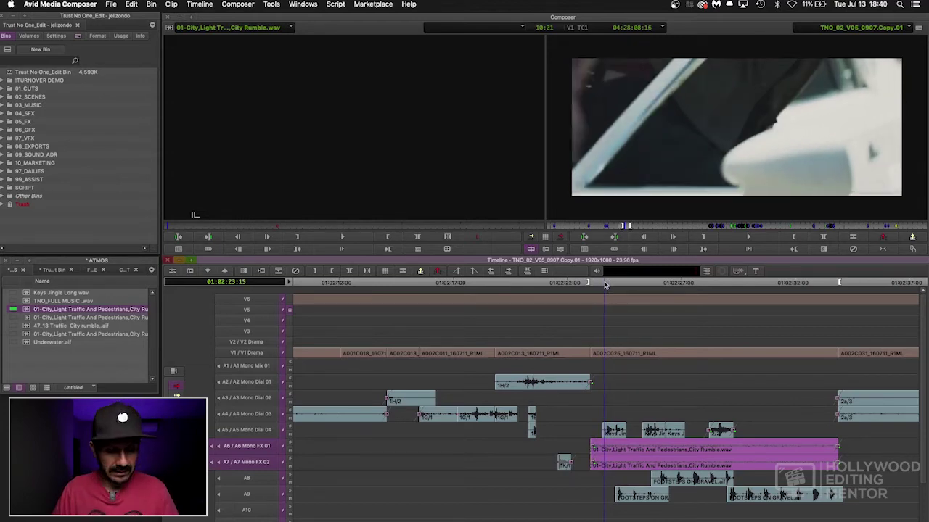
left_click(277, 209)
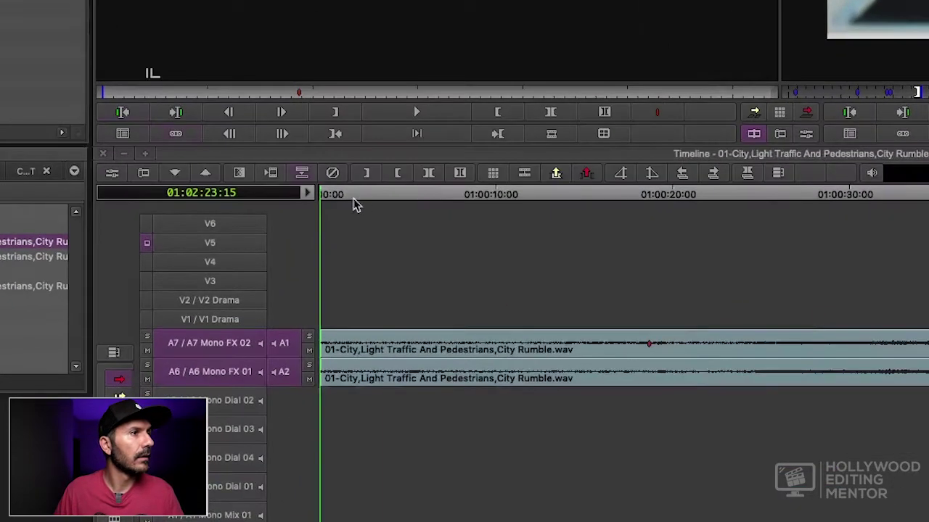
left_click(294, 283)
left_click_drag(329, 194, 338, 196)
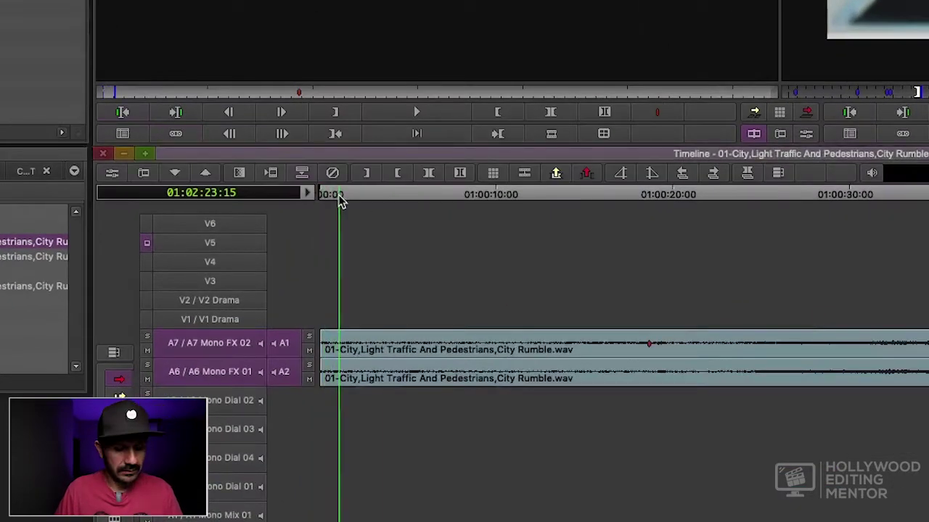
key("i")
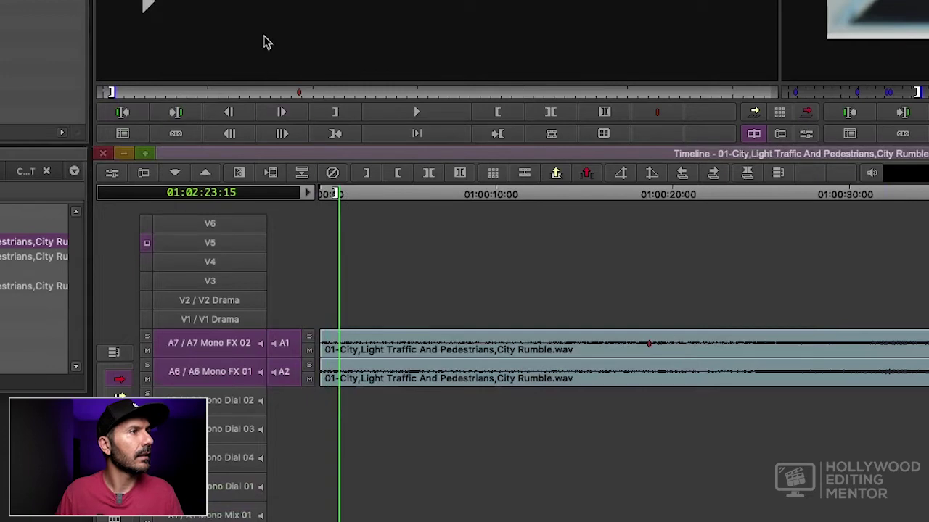
left_click(257, 25)
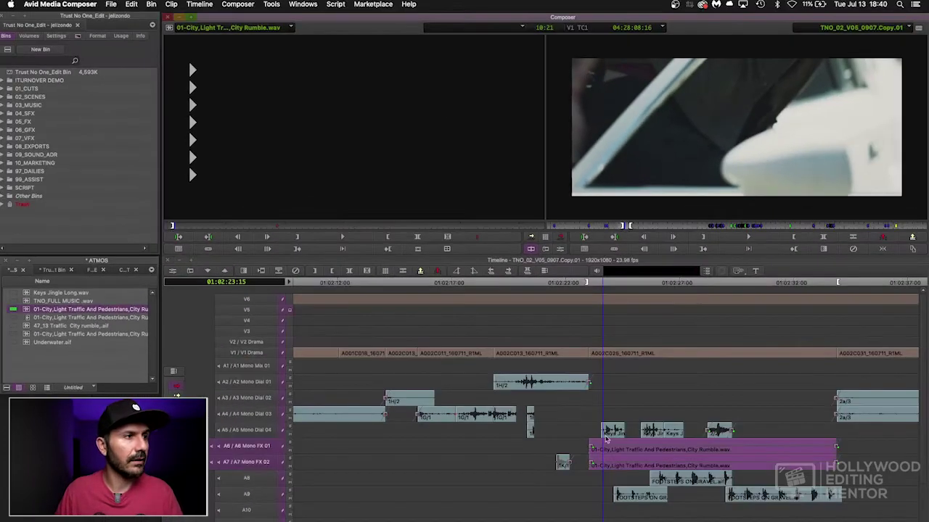
Zoom in and park the playhead exactly on the A002C025 cut at 01:02:23:00.
key("s")
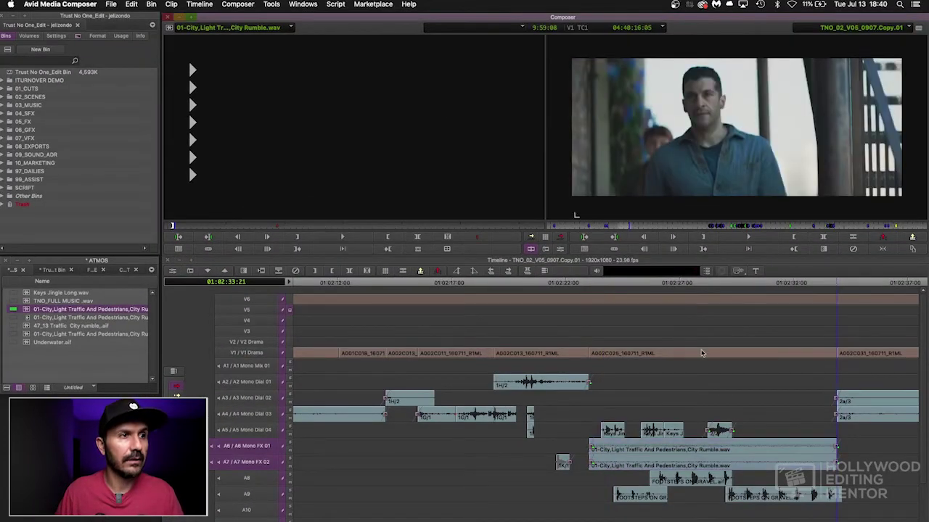
left_click(590, 286)
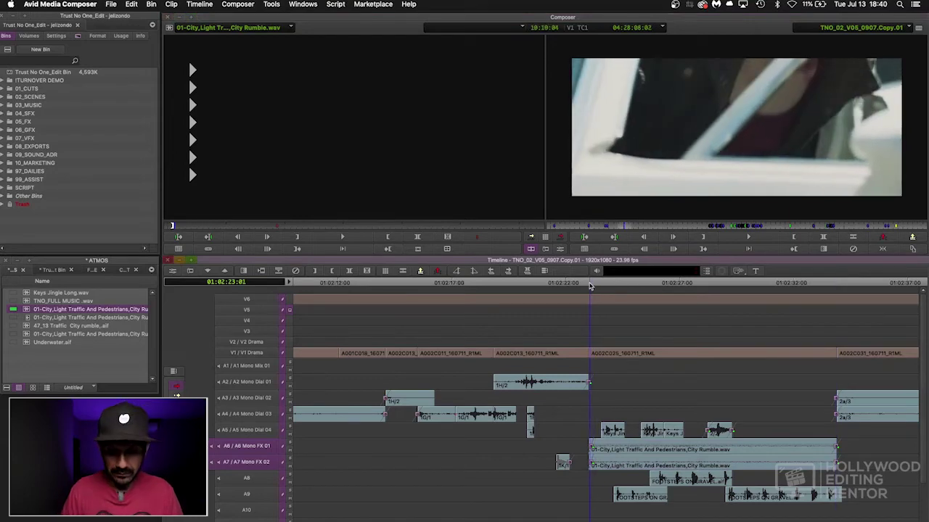
key("super+bracketright")
key("super+bracketright")
left_click(600, 284)
left_click_drag(601, 284, 604, 283)
Add a 10-frame Dissolve centred on the cut to A6 and A7 via Quick Transition.
key("backslash")
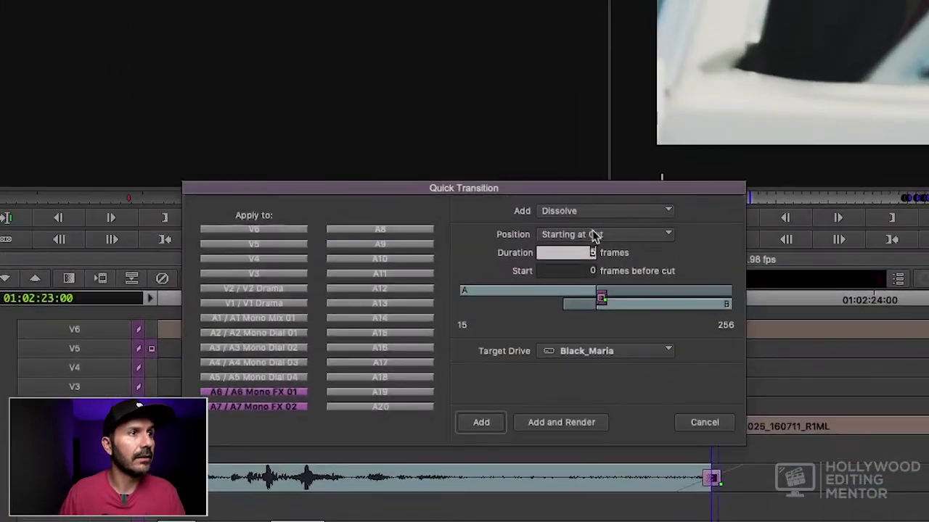
left_click(535, 245)
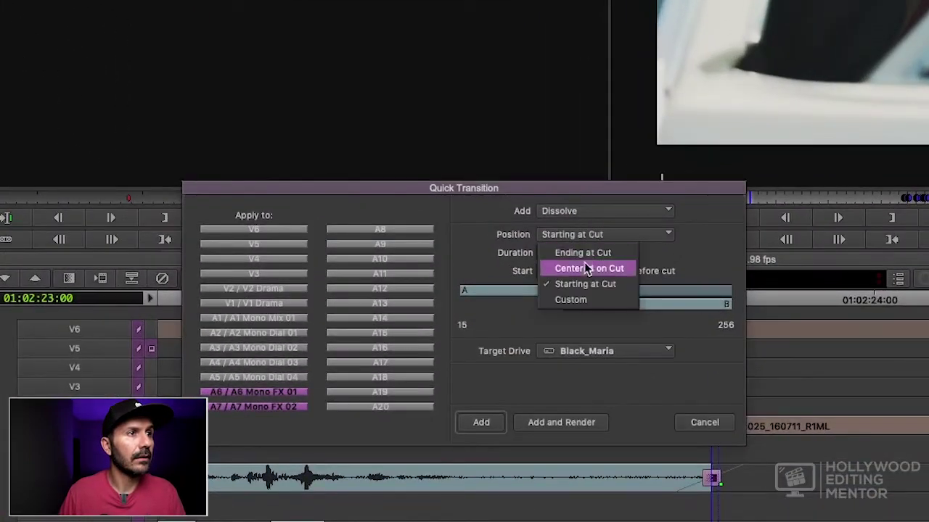
left_click(584, 266)
type("10")
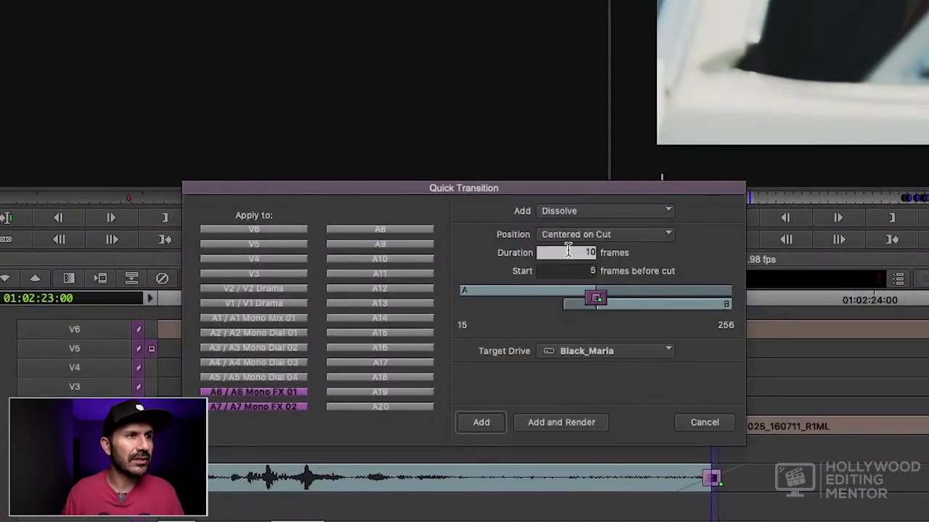
left_click(479, 421)
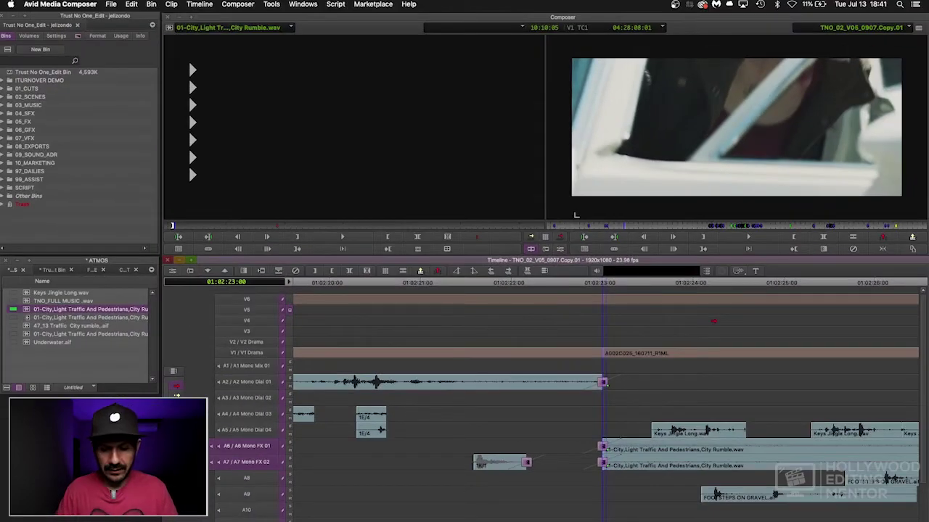
Enable V1 and trim the incoming B-side of the A002C025 cut back 8 frames.
key("super+bracketleft")
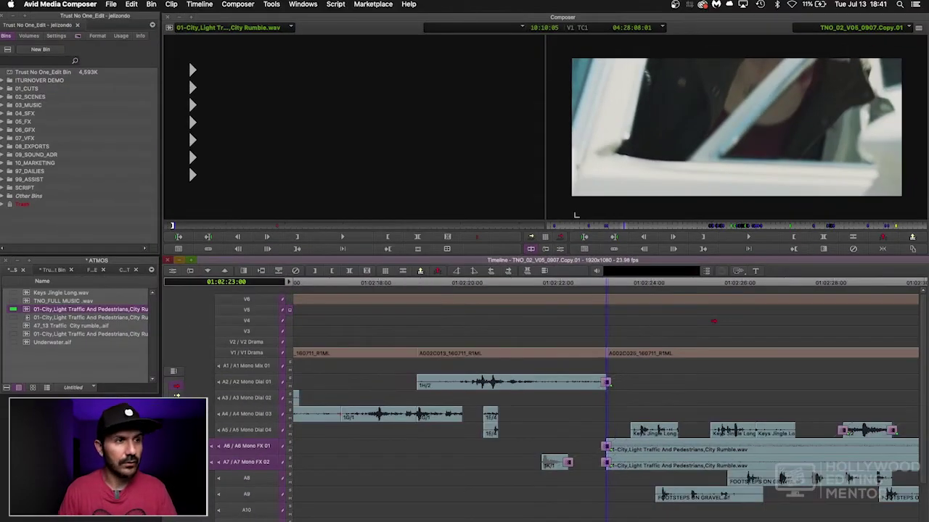
left_click(259, 354)
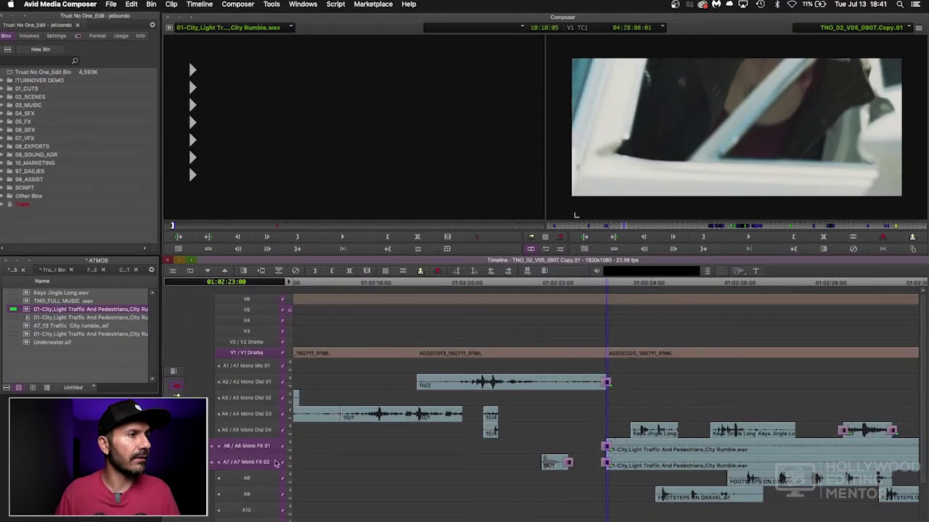
key("u")
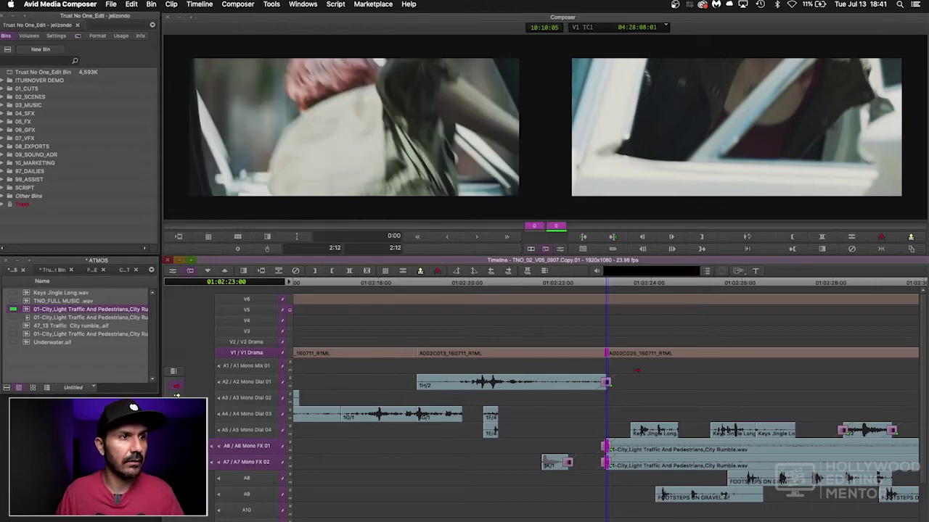
key("bracketright")
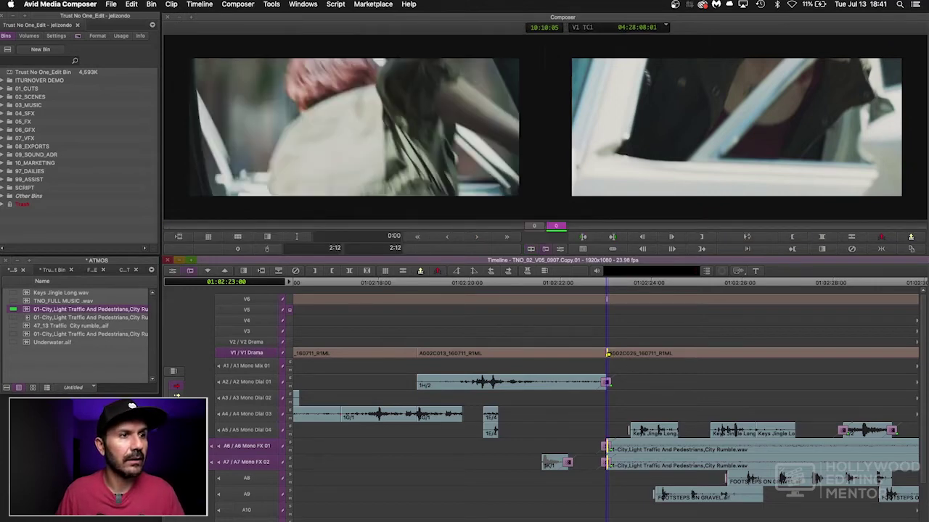
key("comma")
key("comma")
key("comma")
key("comma")
key("comma")
key("comma")
key("comma")
key("comma")
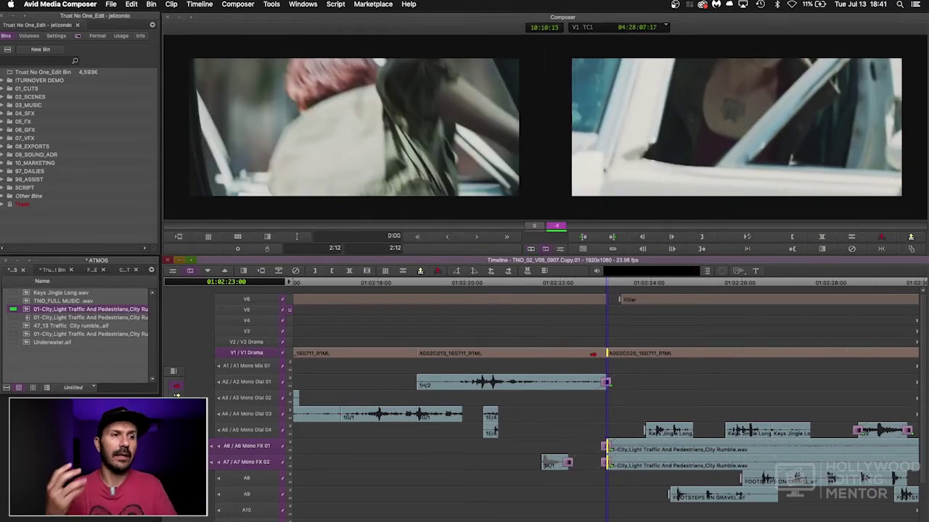